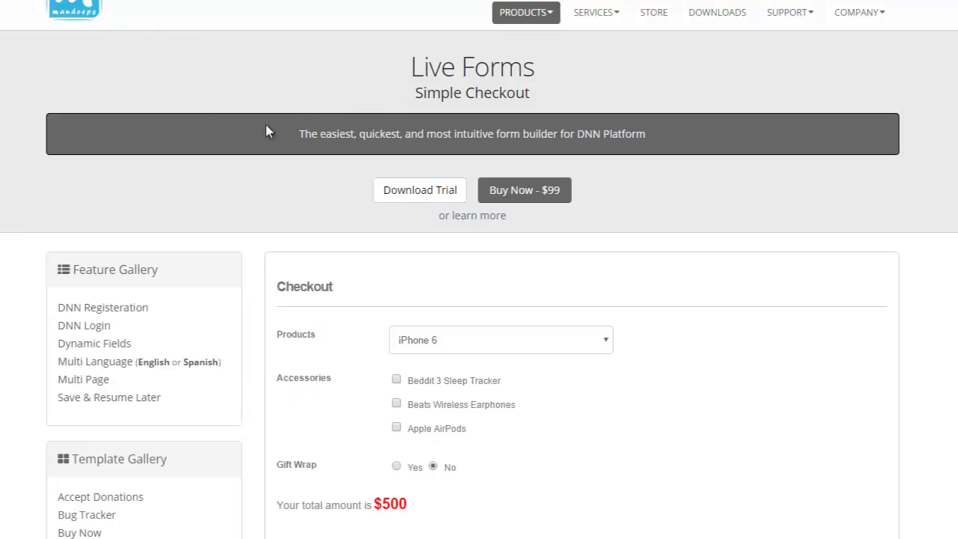
# Expand Copy This Template and copy the Simple Checkout template's share code
pyautogui.scroll(-2, 200, 203)
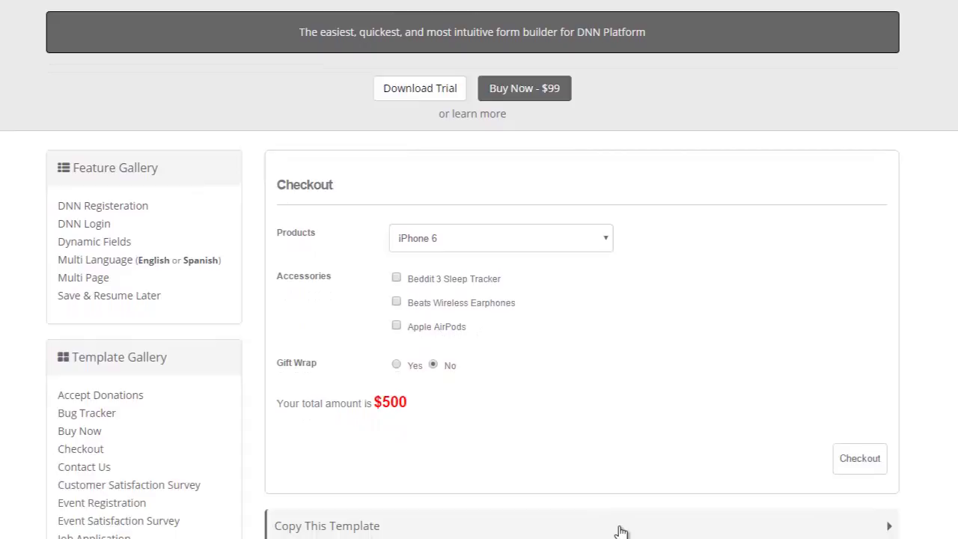
pyautogui.click(616, 527)
pyautogui.scroll(-2, 567, 475)
pyautogui.click(827, 425)
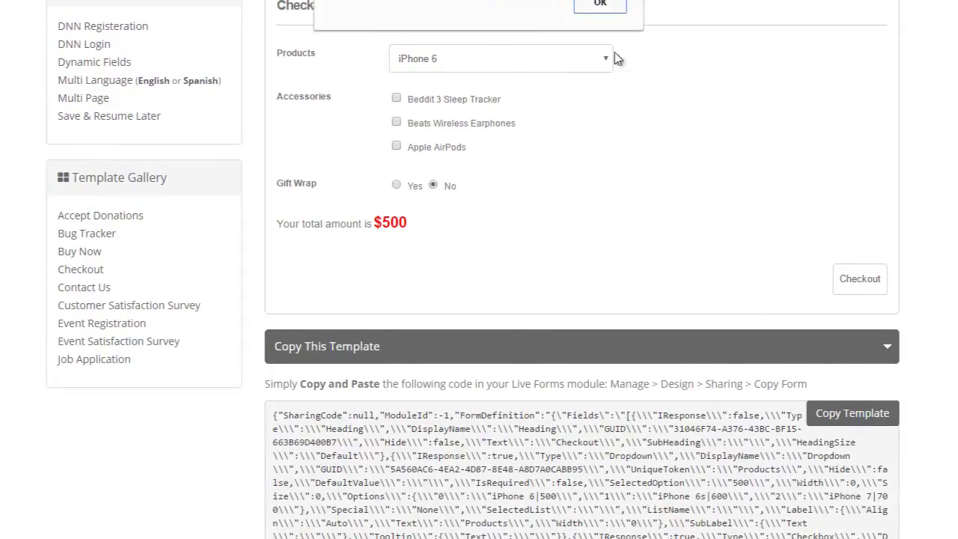
# Import the pasted share code through Sharing > Copy Form, then save the Checkout form
pyautogui.click(599, 9)
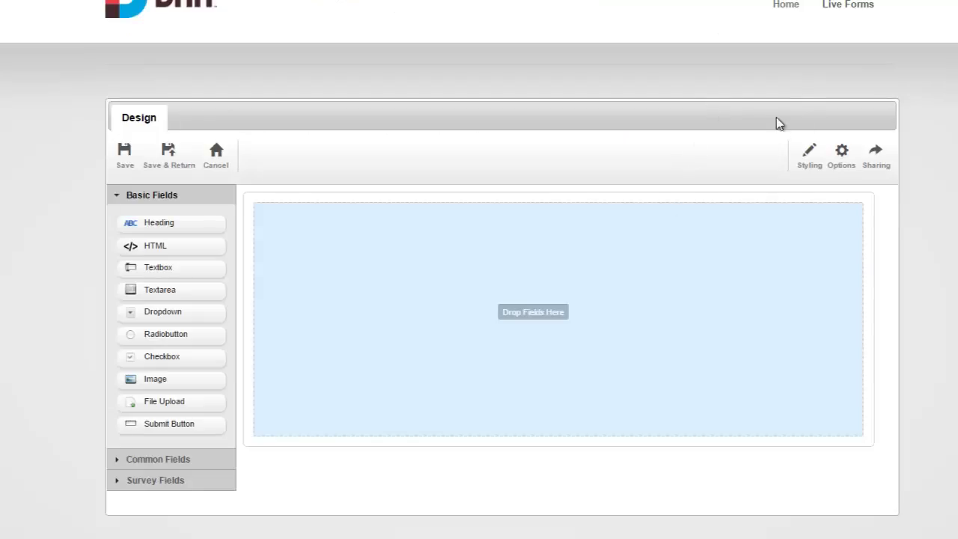
pyautogui.click(868, 159)
pyautogui.click(260, 161)
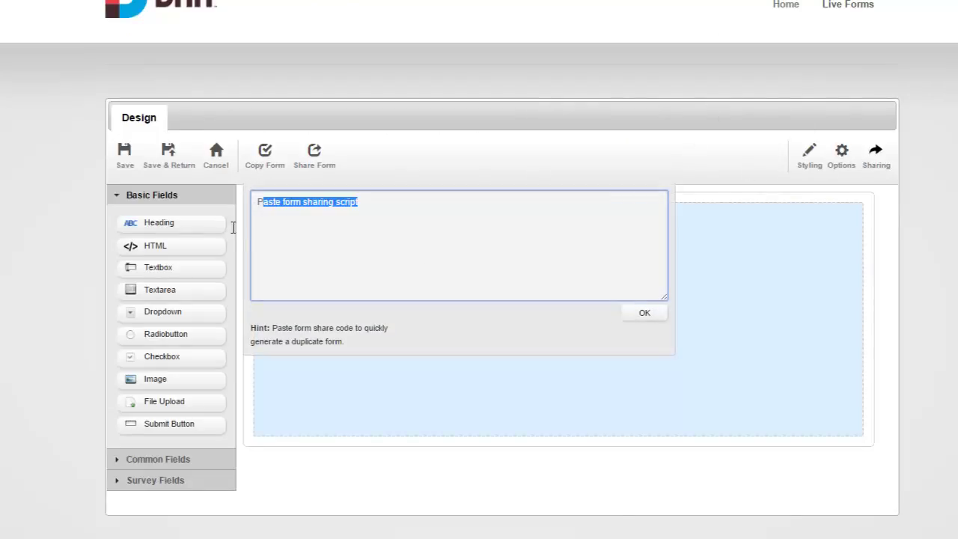
pyautogui.hotkey('ctrl', 'v')
pyautogui.click(638, 318)
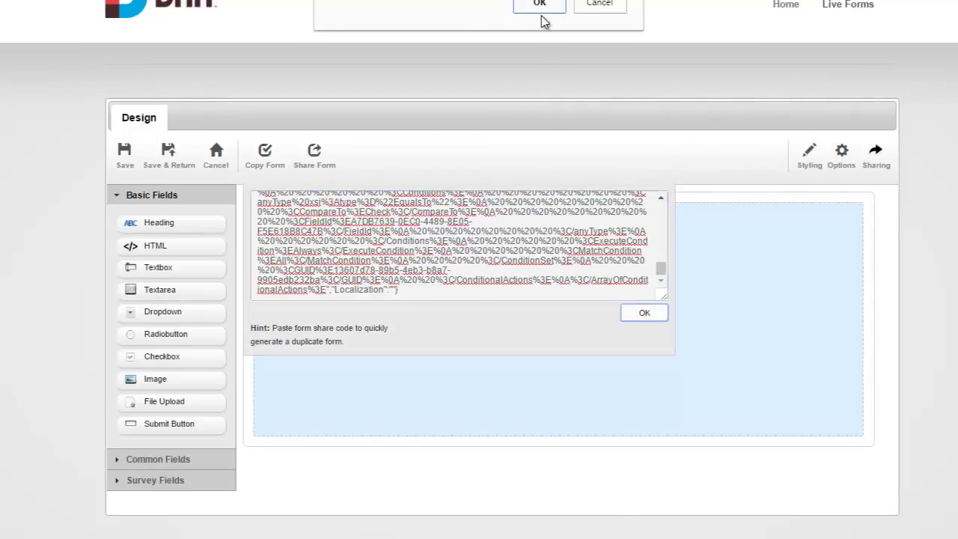
pyautogui.click(540, 6)
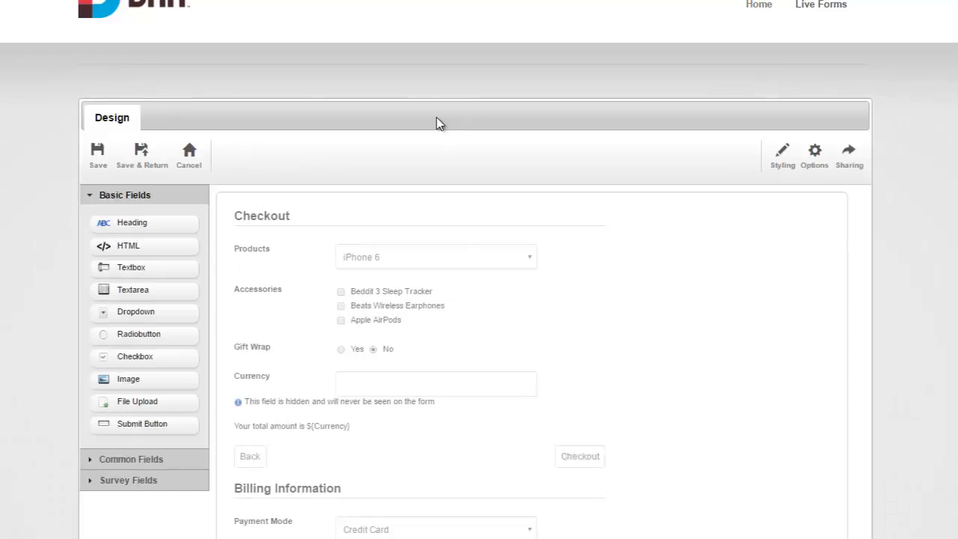
pyautogui.click(171, 159)
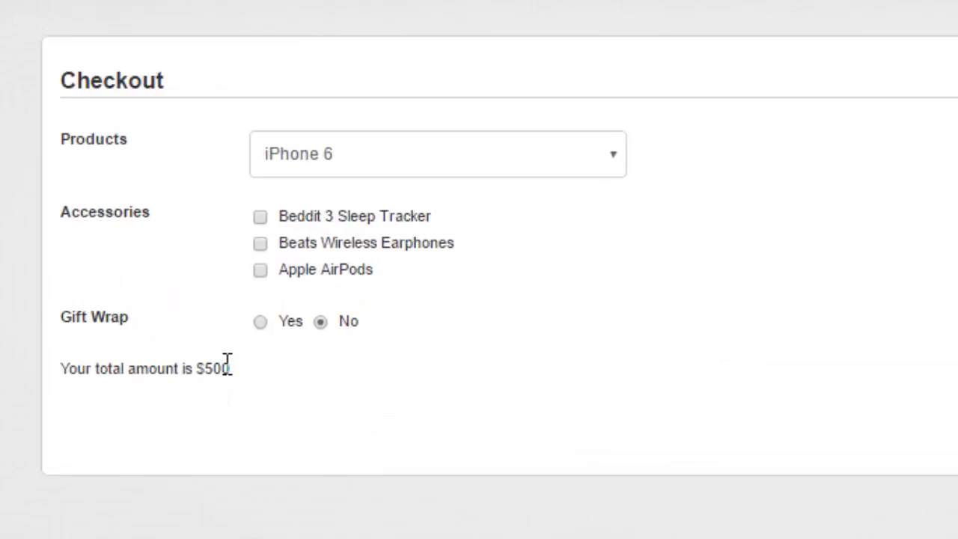
# Note the $500 total, then change the product from iPhone 6s to iPhone 7
pyautogui.doubleClick(223, 369)
pyautogui.click(231, 419)
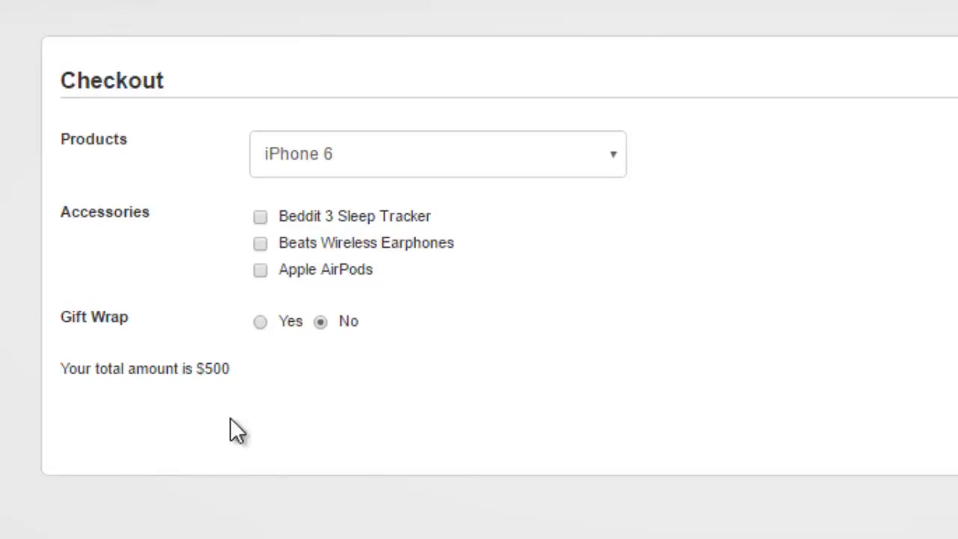
pyautogui.doubleClick(217, 372)
pyautogui.click(558, 164)
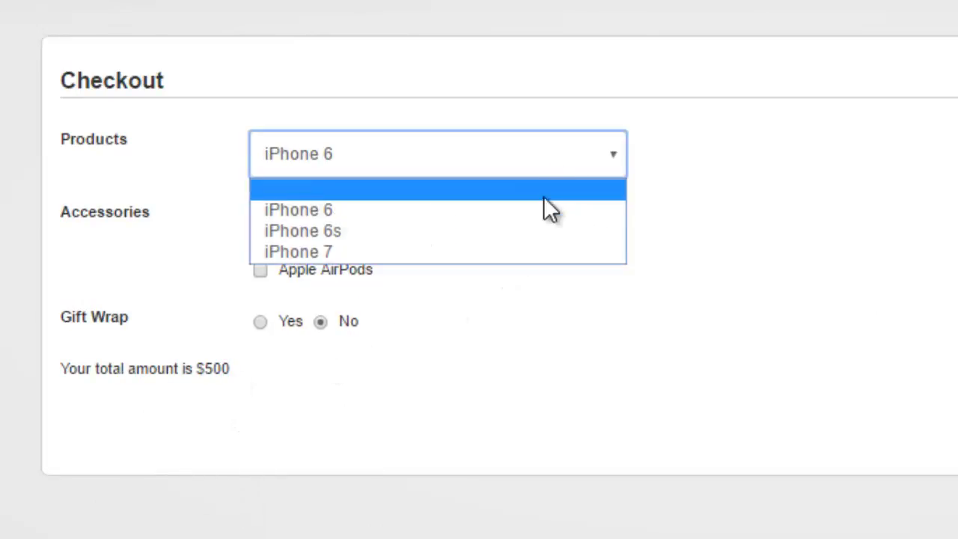
pyautogui.click(544, 224)
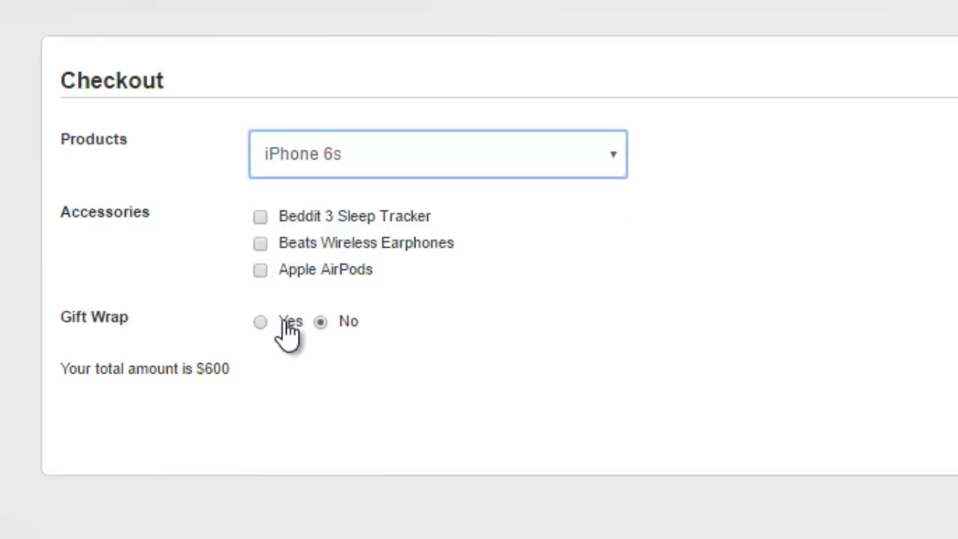
pyautogui.click(497, 163)
pyautogui.click(476, 253)
# Tick all three accessories, including Beddit 3 Sleep Tracker and Apple AirPods, and add gift wrap
pyautogui.click(357, 420)
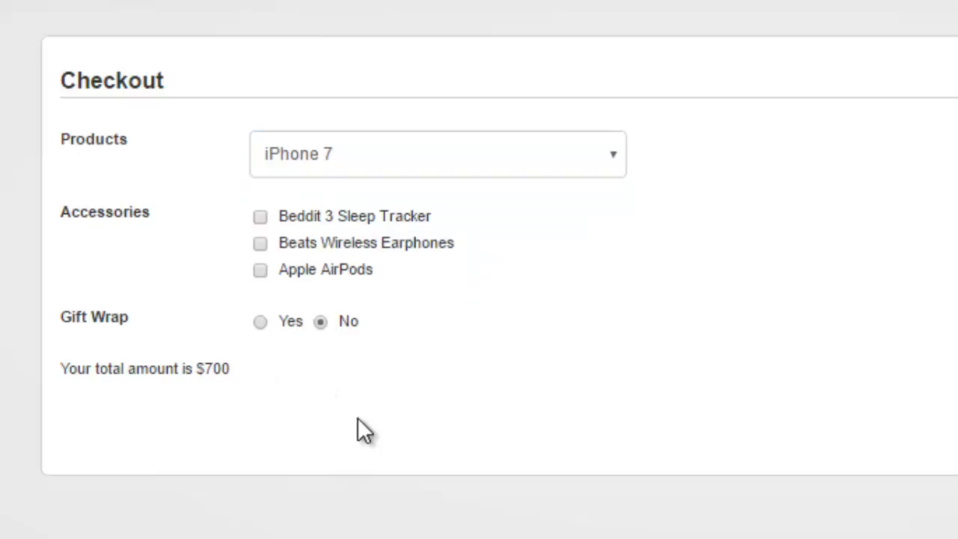
pyautogui.click(262, 219)
pyautogui.click(260, 271)
pyautogui.click(260, 322)
pyautogui.click(390, 385)
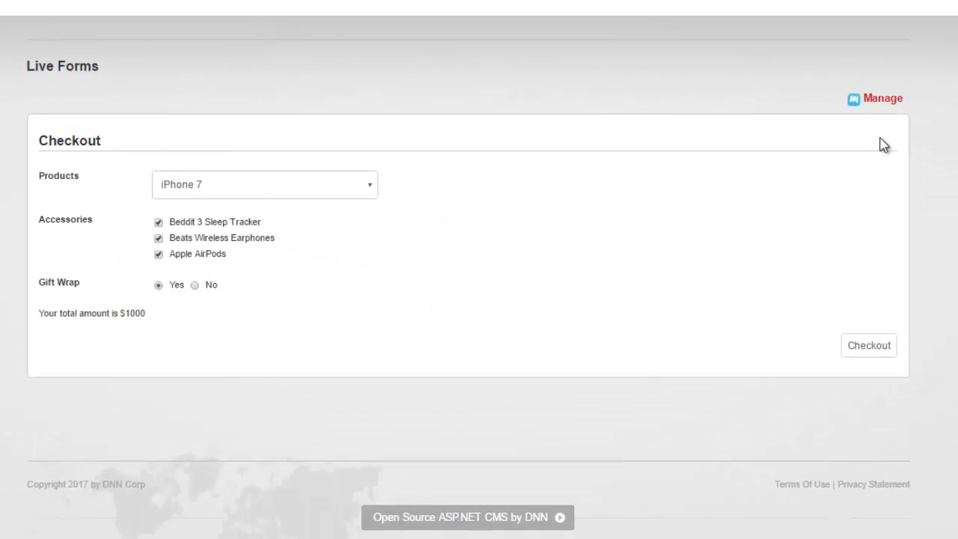
# Review the Products options in the editor: iPhone 6 = 500, iPhone 6s = 600, iPhone 7 = 700
pyautogui.click(883, 100)
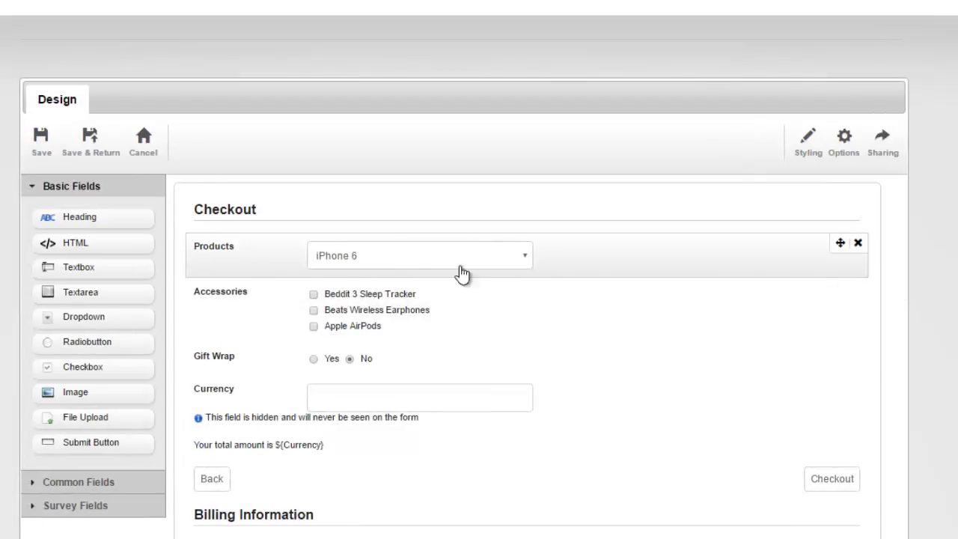
pyautogui.click(588, 270)
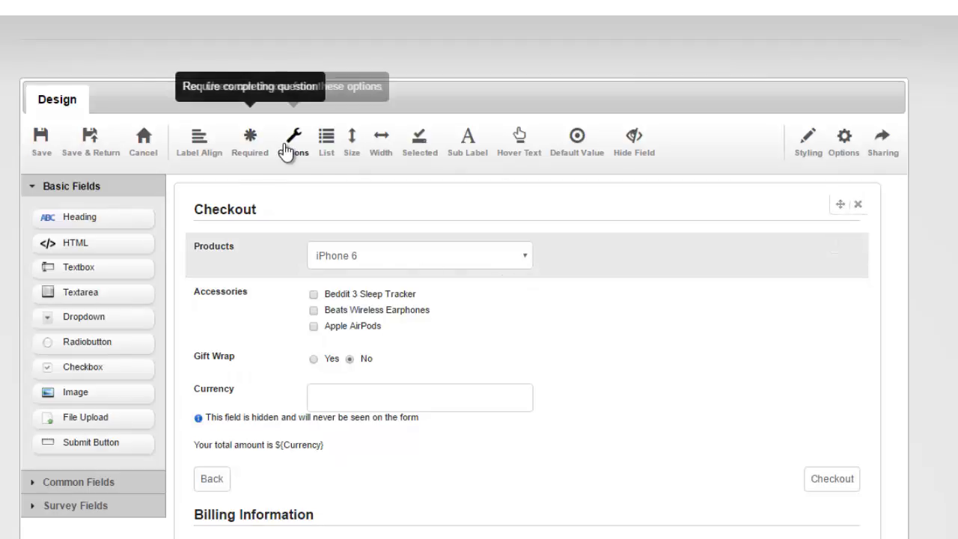
pyautogui.click(293, 138)
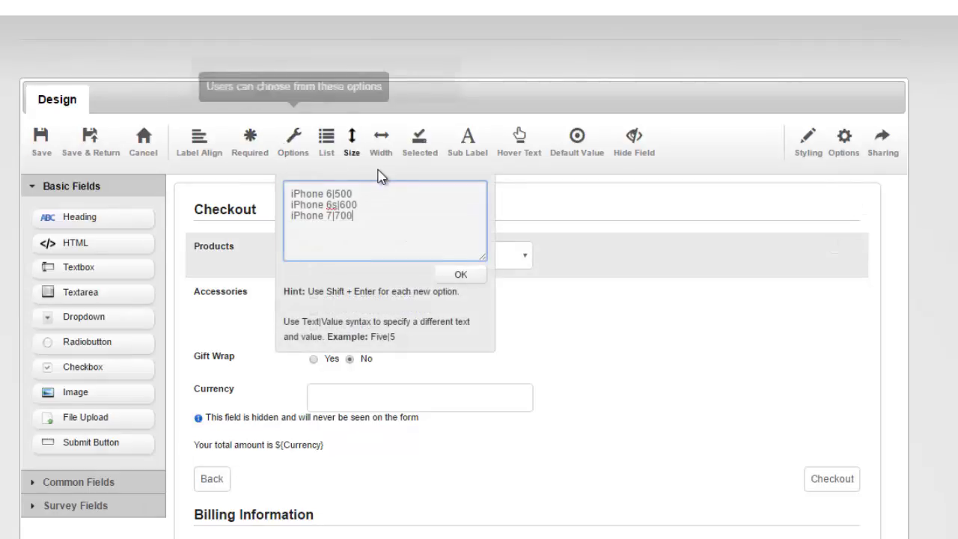
pyautogui.doubleClick(347, 194)
pyautogui.doubleClick(349, 204)
pyautogui.doubleClick(346, 216)
pyautogui.moveTo(304, 322); pyautogui.dragTo(339, 319)
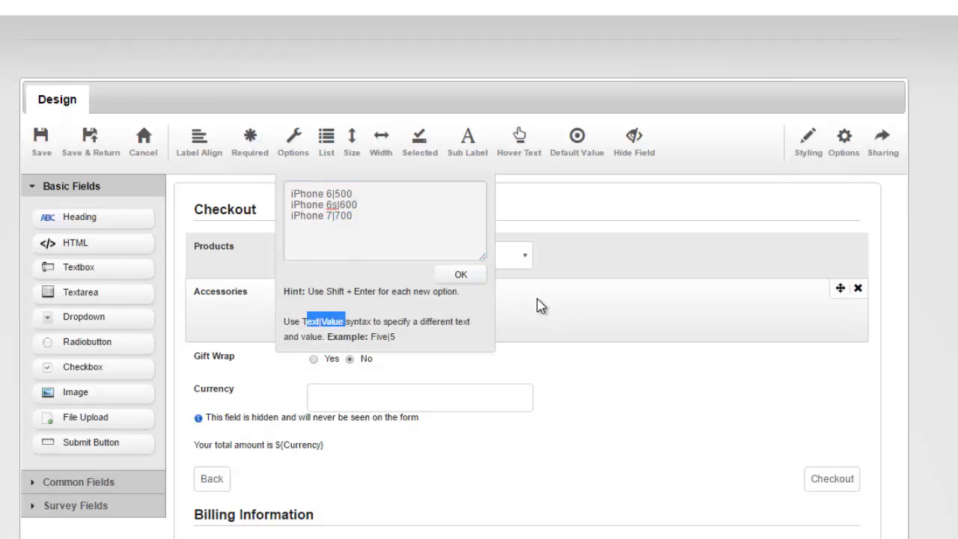
pyautogui.click(462, 274)
pyautogui.click(535, 325)
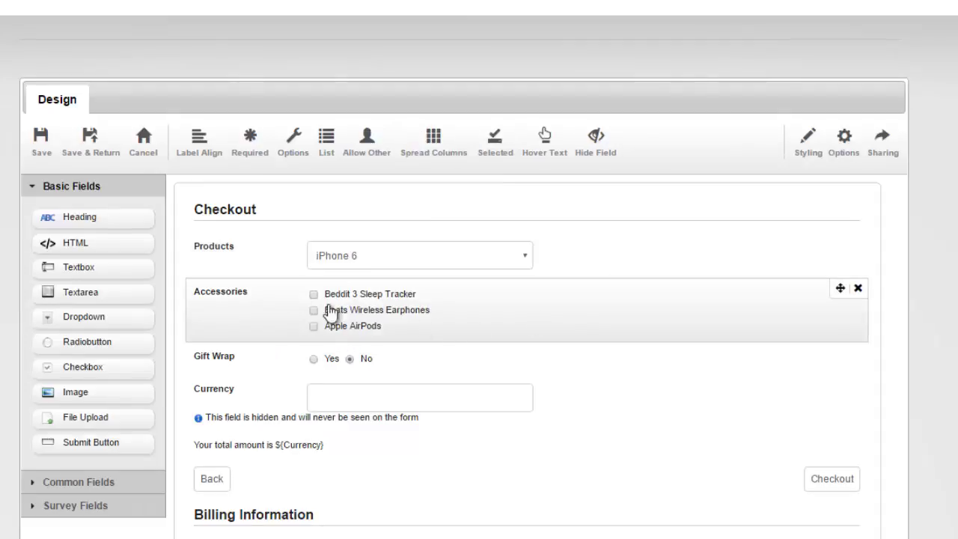
pyautogui.click(290, 152)
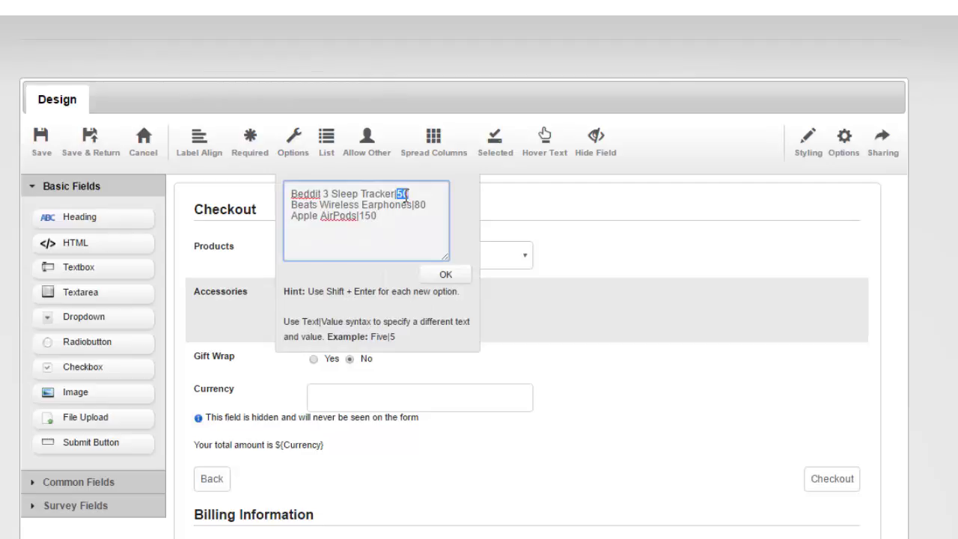
pyautogui.doubleClick(421, 205)
pyautogui.doubleClick(369, 217)
pyautogui.click(461, 275)
pyautogui.click(397, 365)
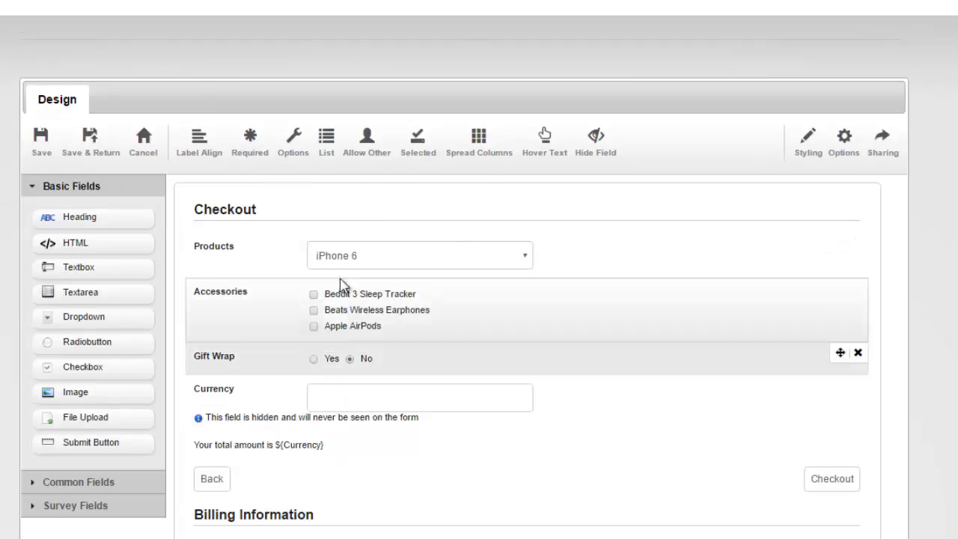
pyautogui.click(300, 154)
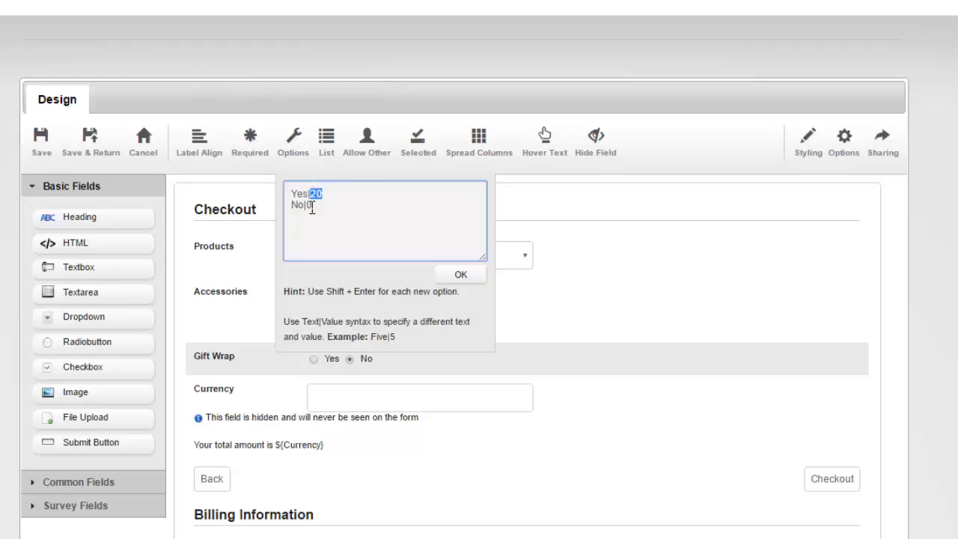
pyautogui.click(637, 331)
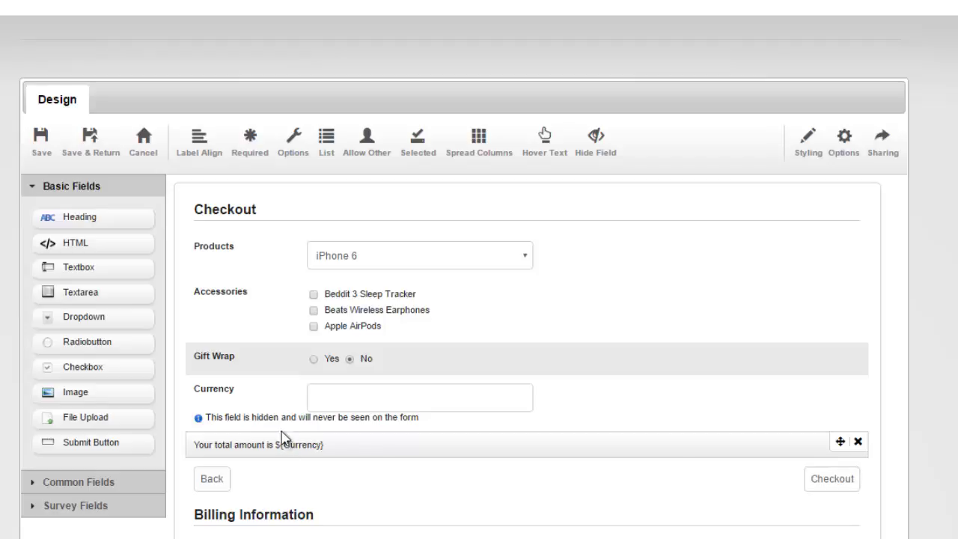
# Select the hidden Currency field and expand Common Fields in the sidebar
pyautogui.click(550, 399)
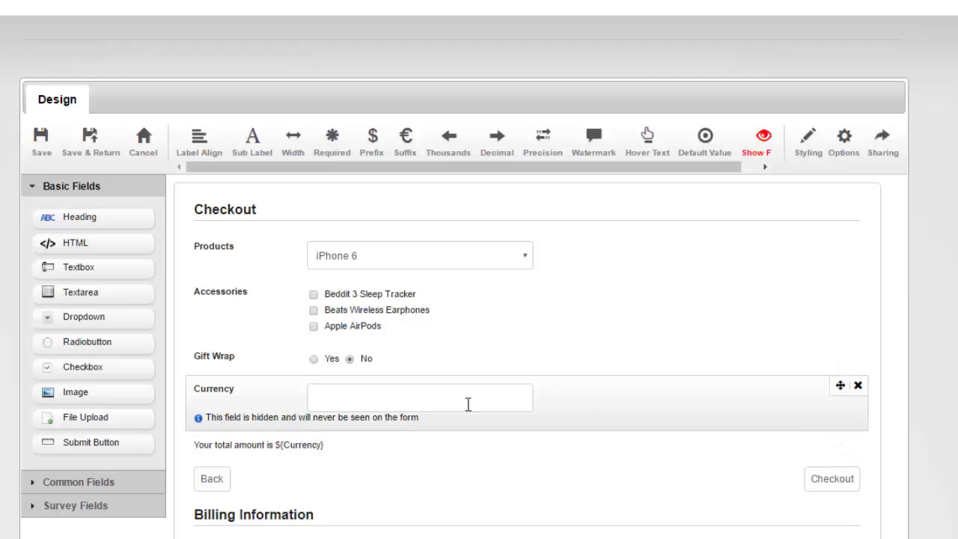
pyautogui.click(90, 482)
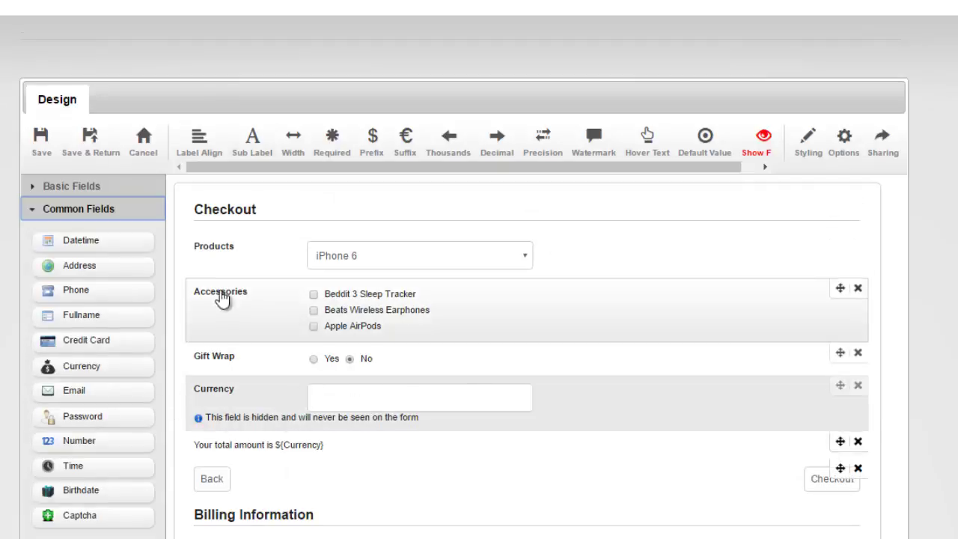
# Open the form's Calculate evaluation action and keep Currency as its updated field
pyautogui.click(842, 150)
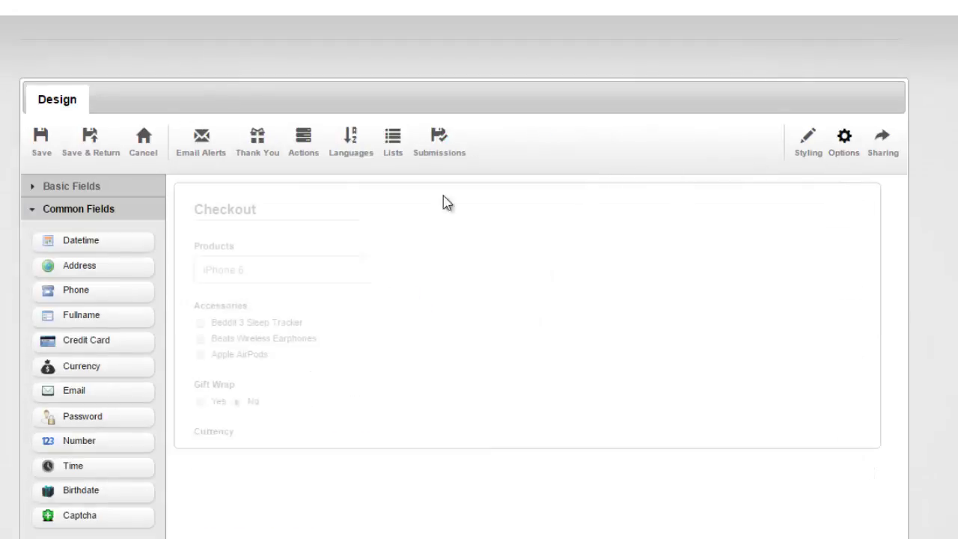
pyautogui.click(303, 146)
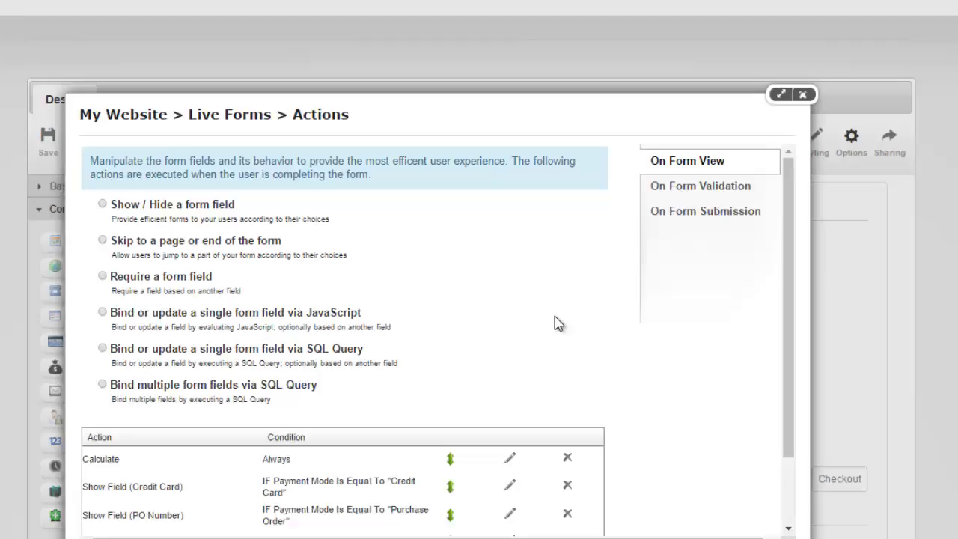
pyautogui.scroll(-2, 554, 322)
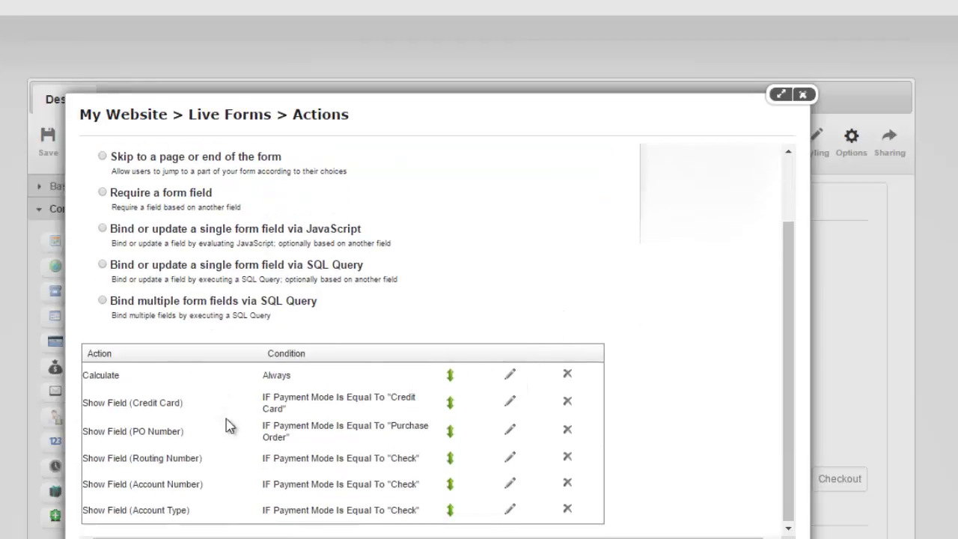
pyautogui.click(512, 382)
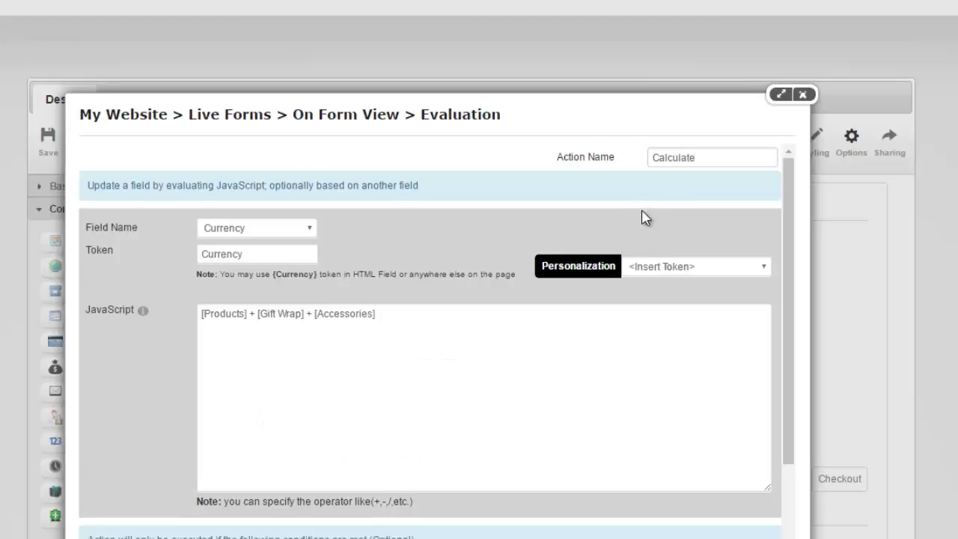
pyautogui.doubleClick(681, 157)
pyautogui.click(568, 197)
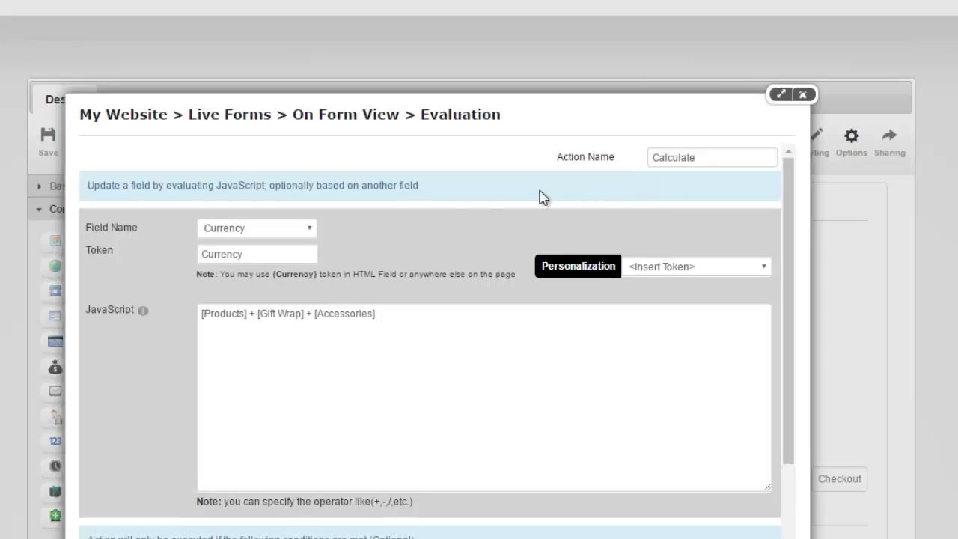
pyautogui.click(234, 230)
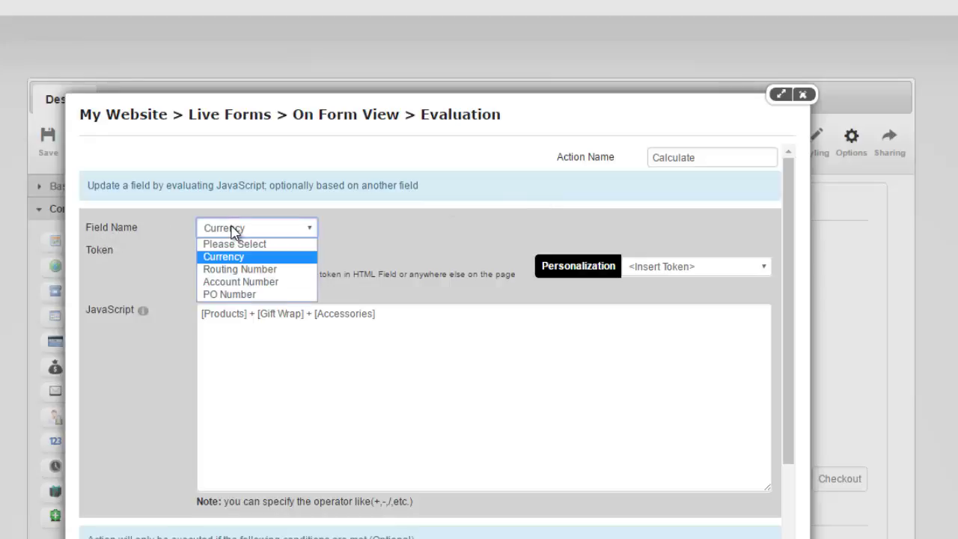
pyautogui.click(234, 231)
pyautogui.moveTo(466, 124); pyautogui.dragTo(957, 0)
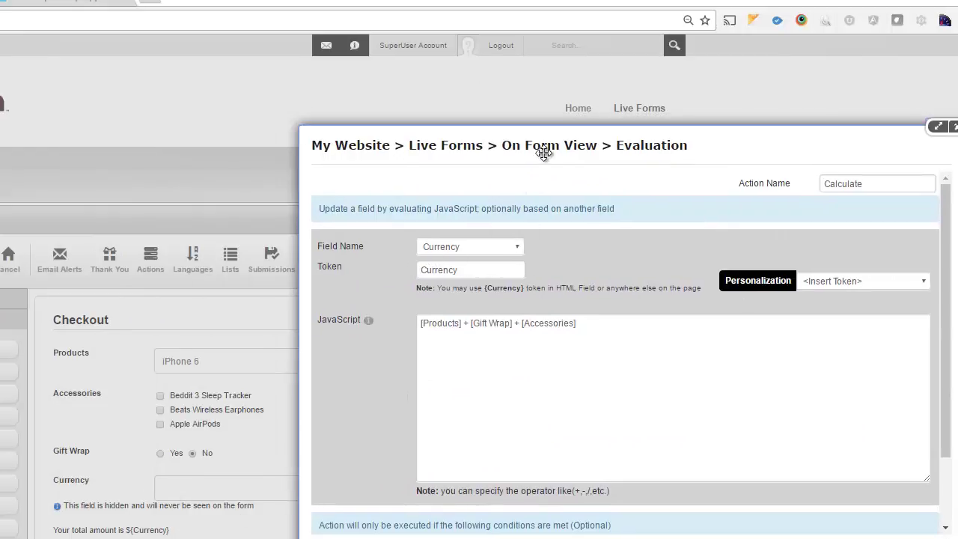
# Replace the [Products] reference with the Products {Value} token from Insert Token
pyautogui.moveTo(541, 149); pyautogui.dragTo(423, 189)
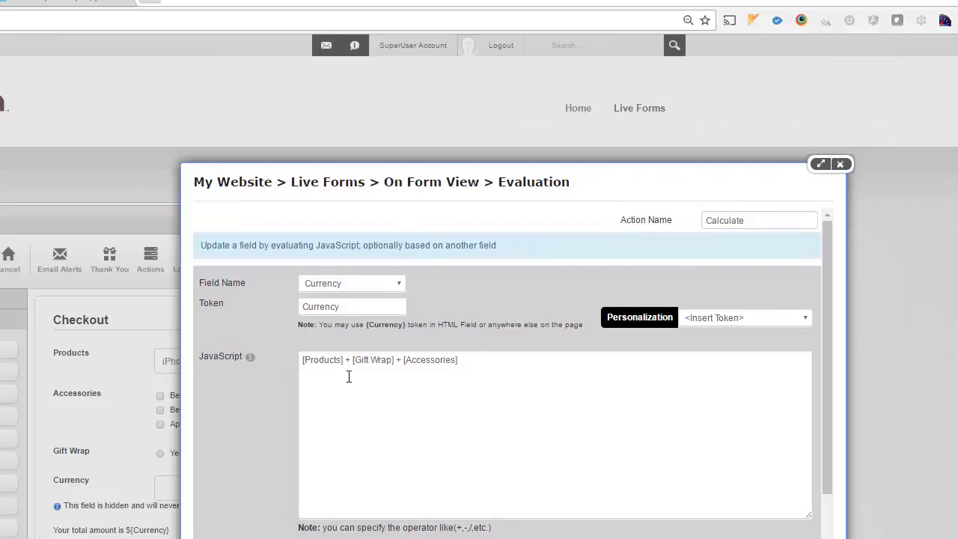
pyautogui.doubleClick(333, 361)
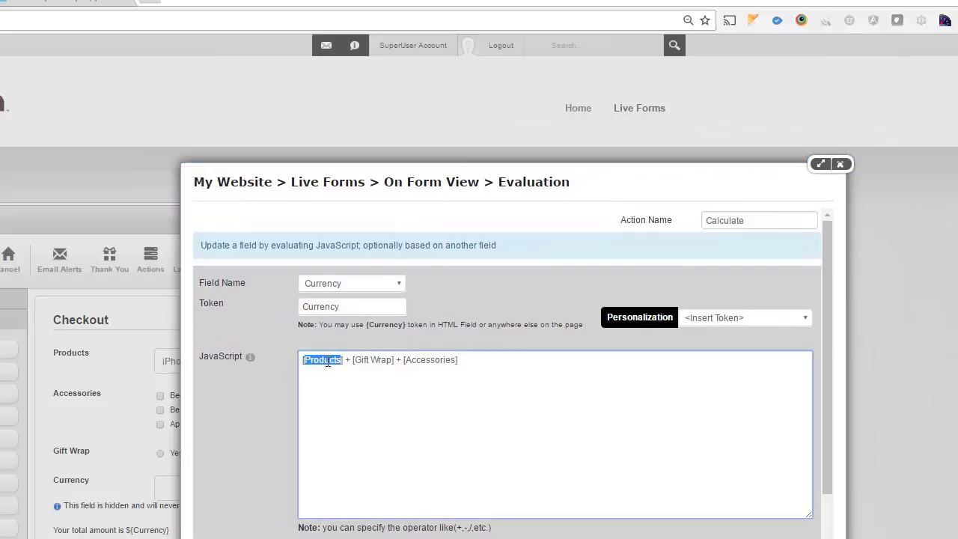
pyautogui.click(735, 316)
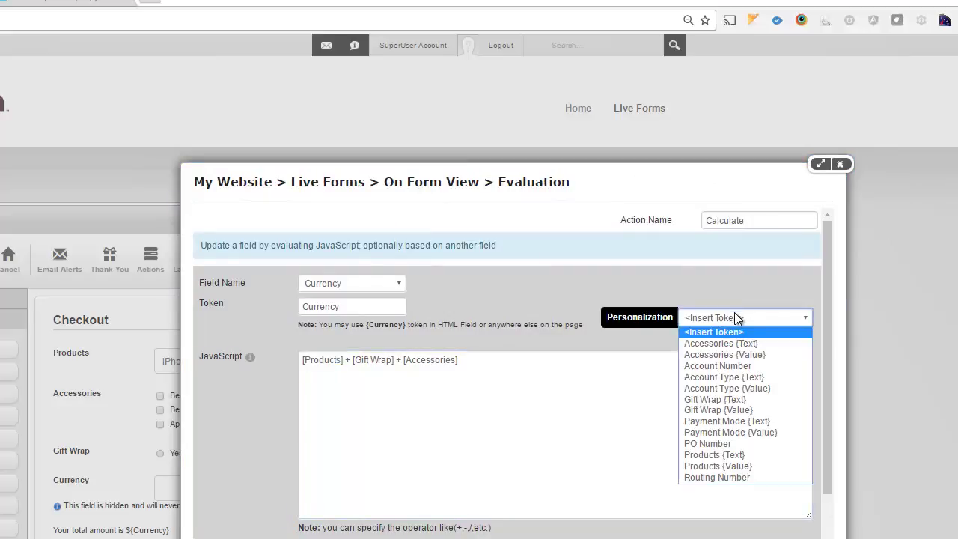
pyautogui.click(748, 467)
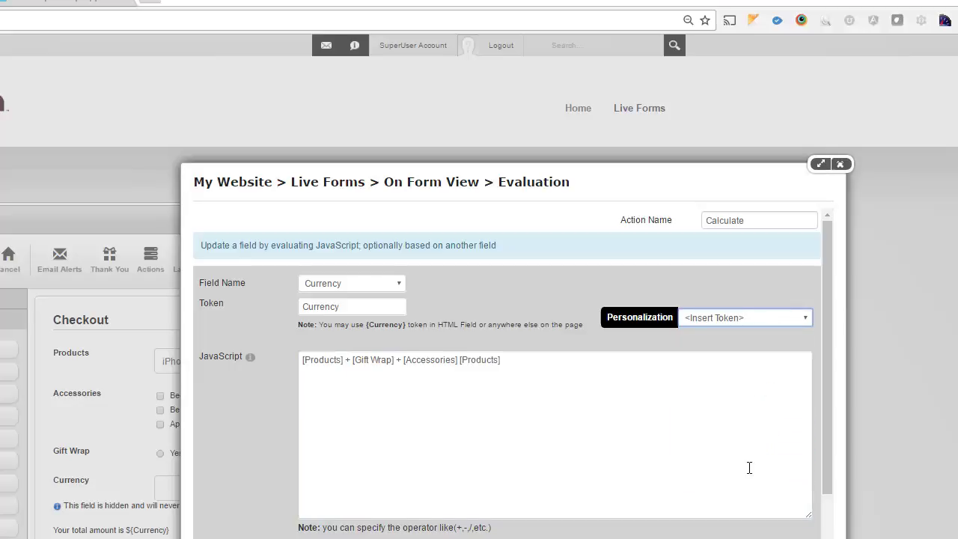
pyautogui.moveTo(592, 445); pyautogui.dragTo(469, 415)
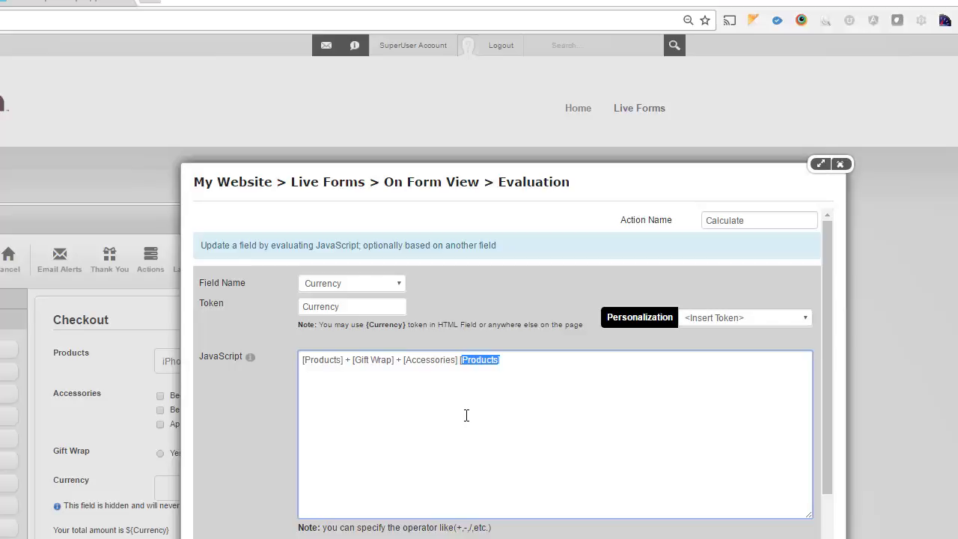
pyautogui.press('BackSpace')
# Clear the whole JavaScript expression and insert the Products {Value} token afresh
pyautogui.doubleClick(382, 361)
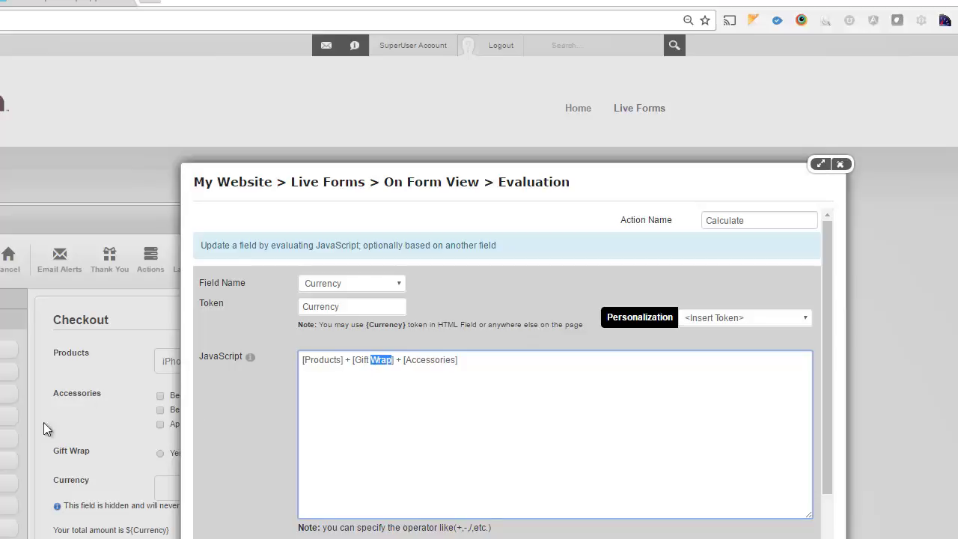
pyautogui.doubleClick(438, 358)
pyautogui.hotkey('ctrl', 'a')
pyautogui.press('BackSpace')
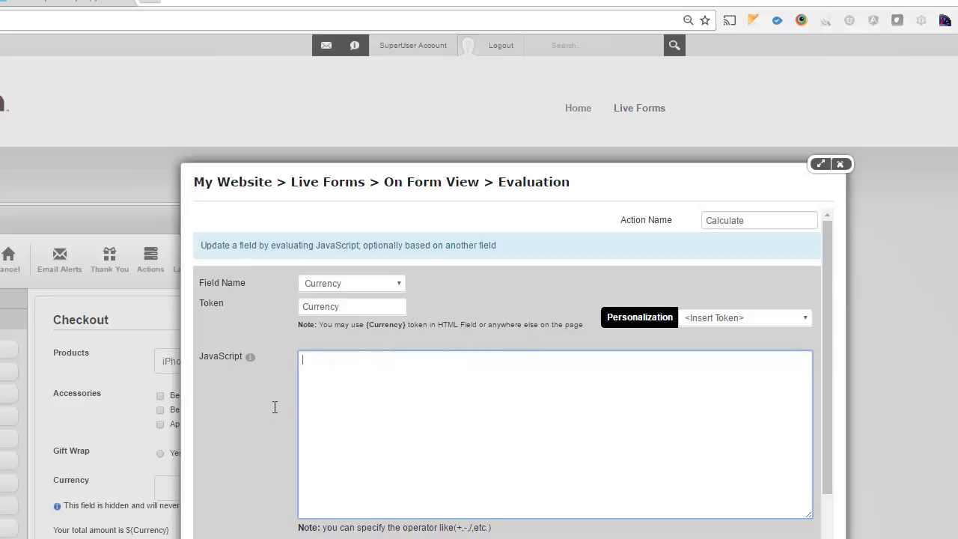
pyautogui.click(755, 320)
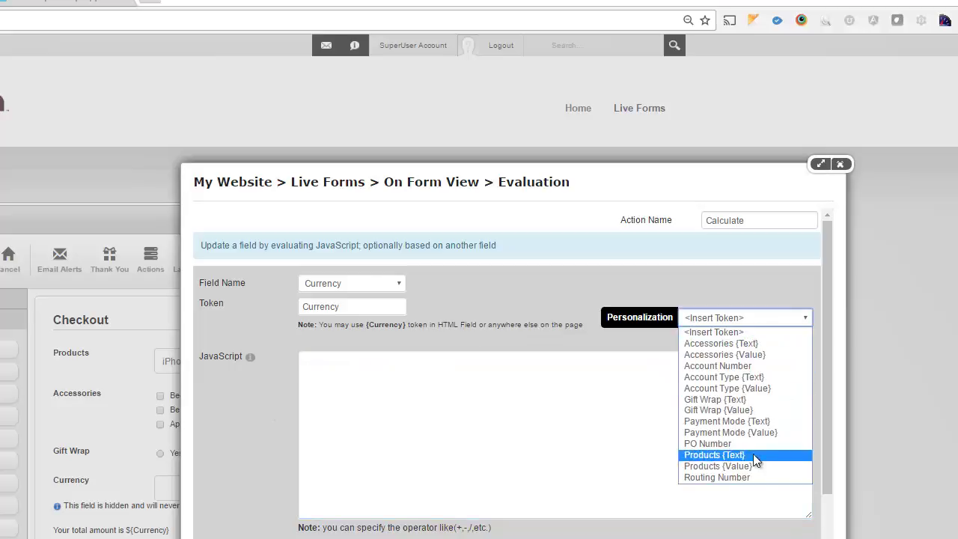
pyautogui.click(737, 466)
pyautogui.click(721, 463)
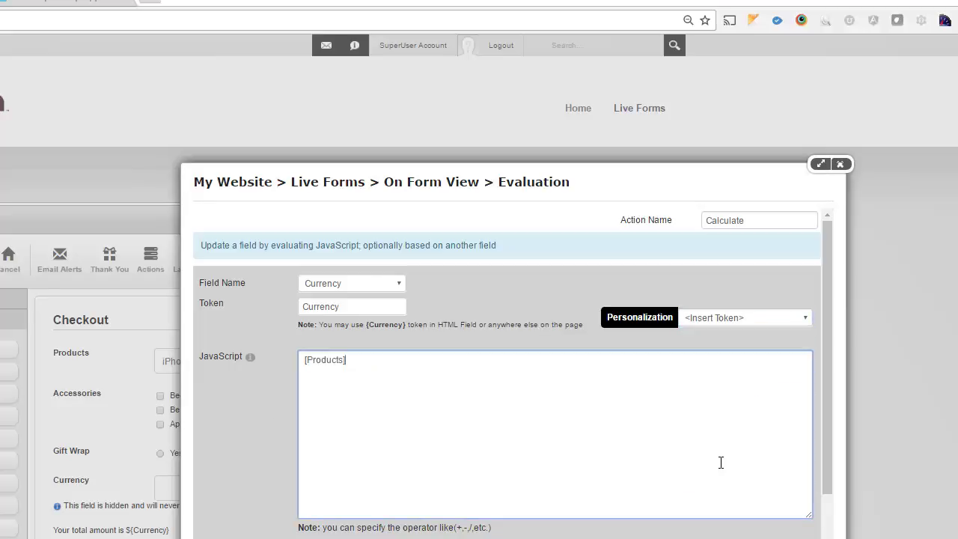
# Append the Accessories {Value} and Gift Wrap {Value} tokens joined with +
pyautogui.click(727, 318)
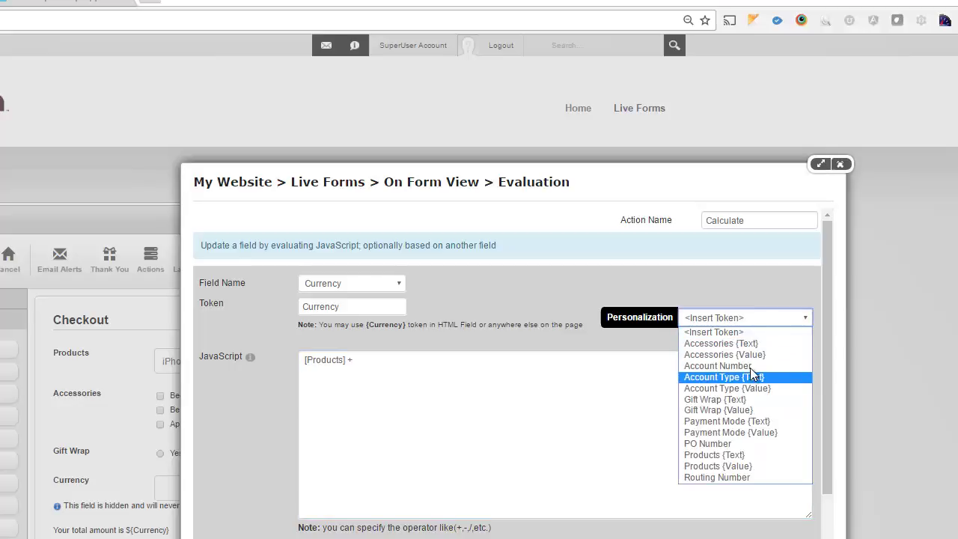
pyautogui.click(724, 354)
pyautogui.click(571, 463)
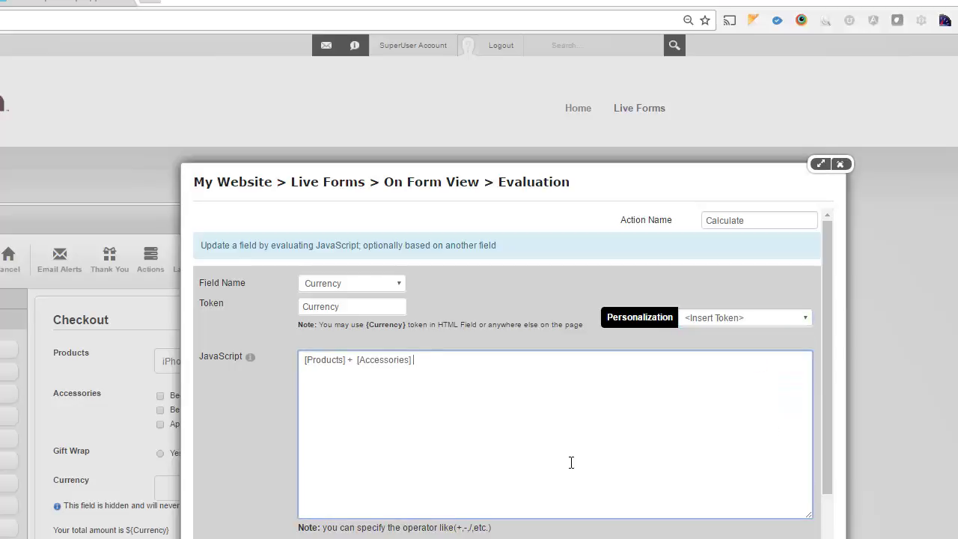
pyautogui.write('+')
pyautogui.click(738, 312)
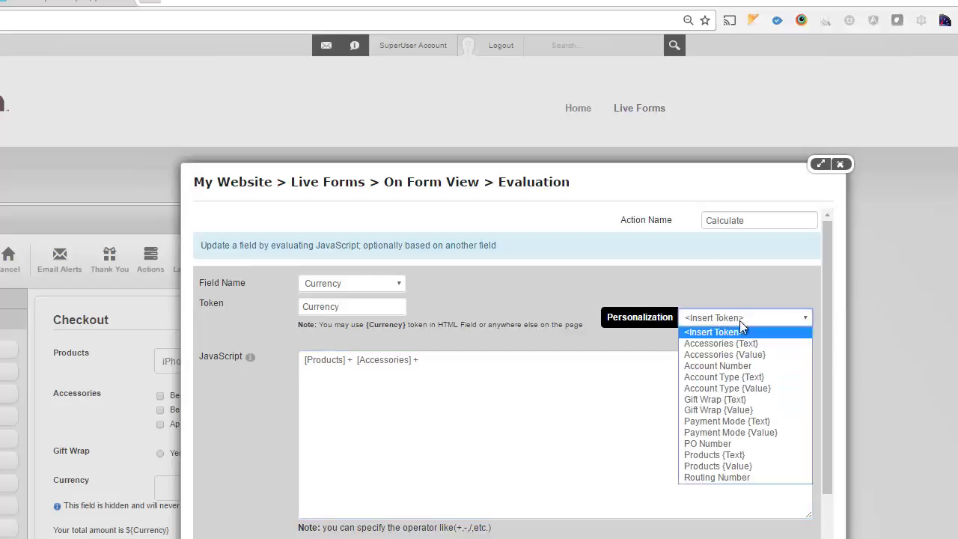
pyautogui.click(727, 410)
pyautogui.click(633, 464)
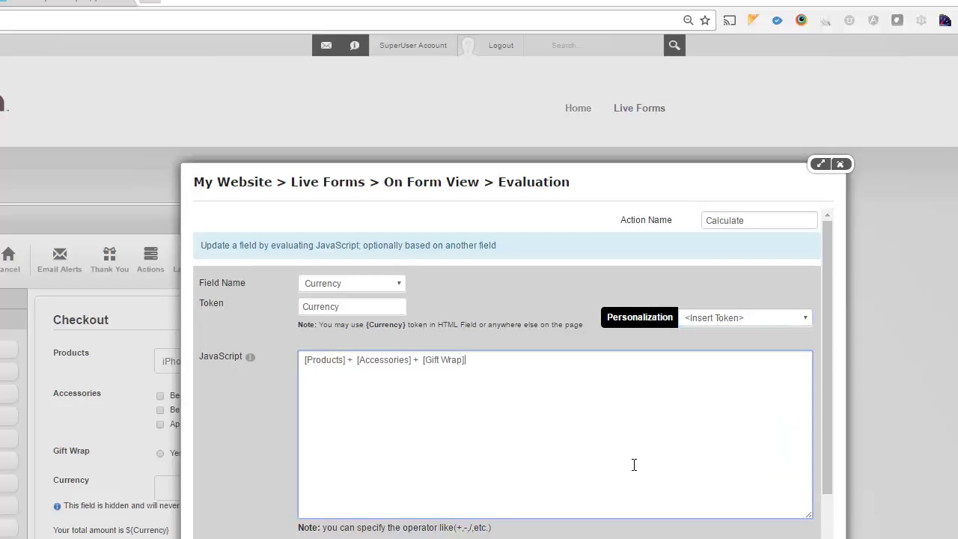
pyautogui.moveTo(364, 360); pyautogui.dragTo(338, 442)
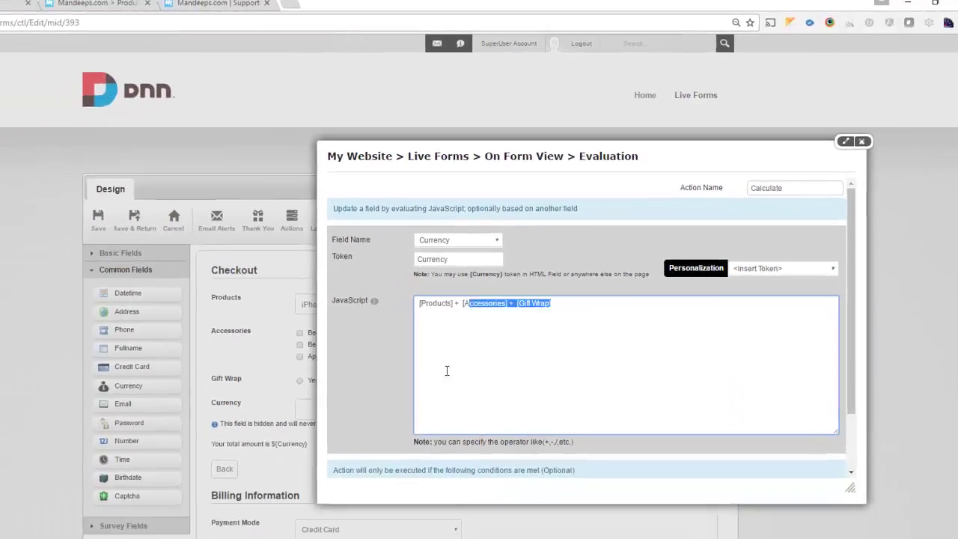
pyautogui.moveTo(447, 371); pyautogui.dragTo(392, 370)
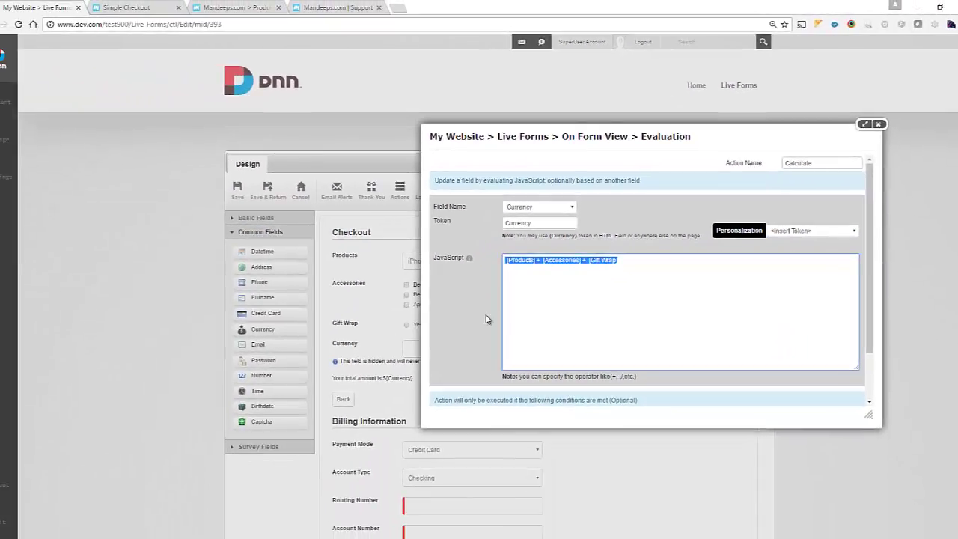
pyautogui.scroll(-1, 391, 371)
pyautogui.scroll(1, 391, 371)
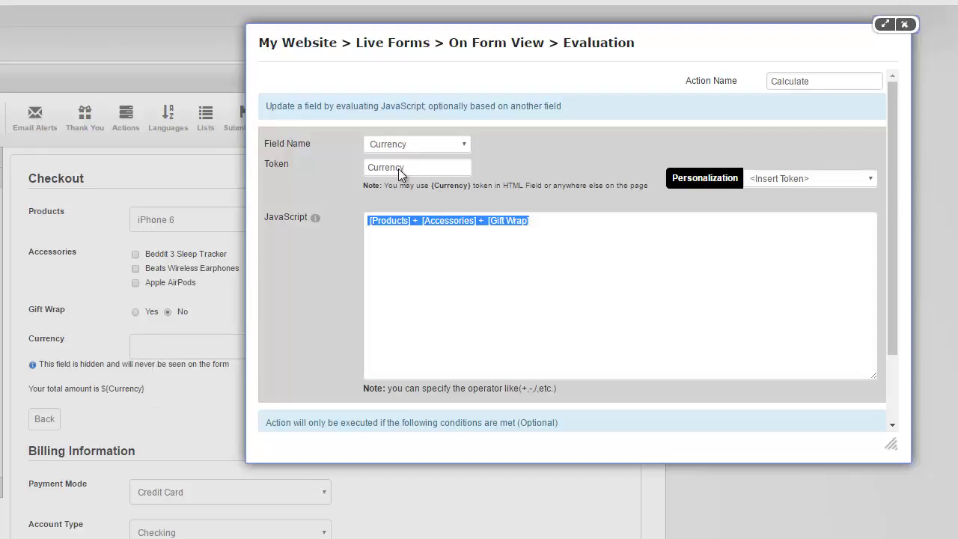
# Try renaming the token to Total, then set it back to Currency
pyautogui.doubleClick(276, 163)
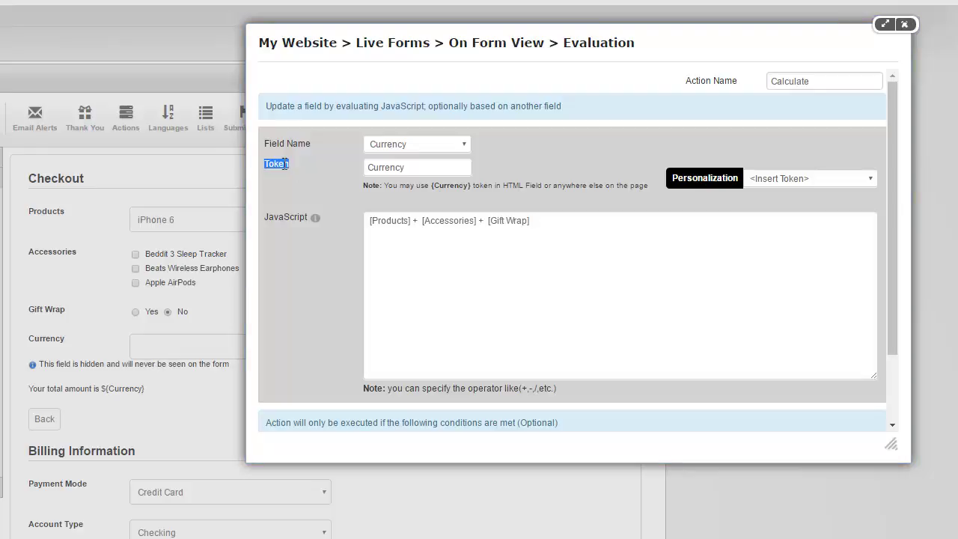
pyautogui.doubleClick(397, 165)
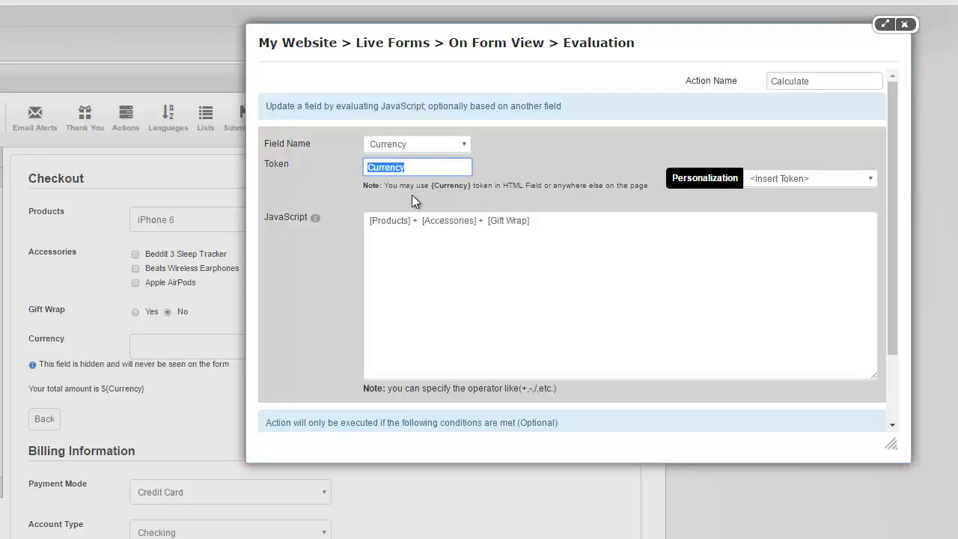
pyautogui.moveTo(430, 185)
pyautogui.mouseDown()
pyautogui.moveTo(459, 189)
pyautogui.moveTo(436, 188)
pyautogui.mouseUp()
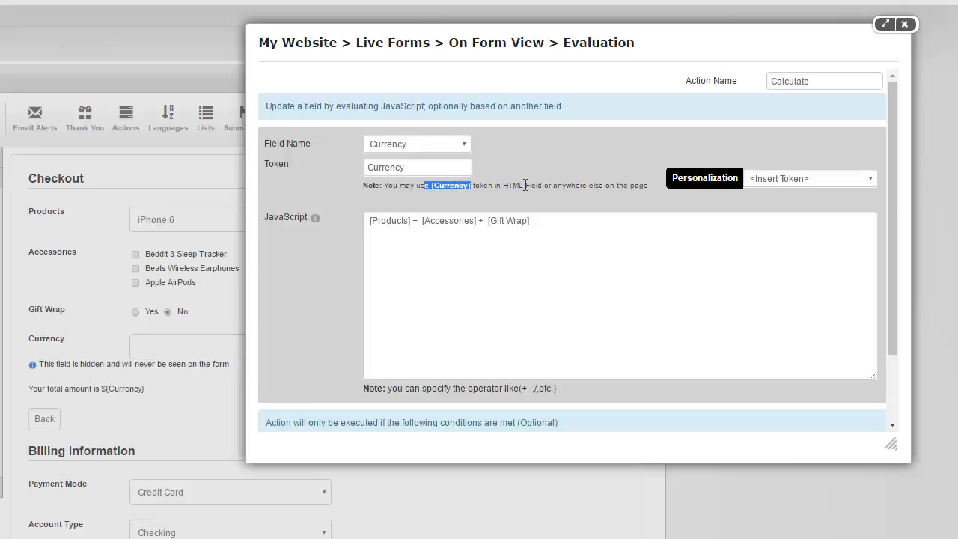
pyautogui.moveTo(417, 198); pyautogui.dragTo(409, 200)
pyautogui.doubleClick(423, 171)
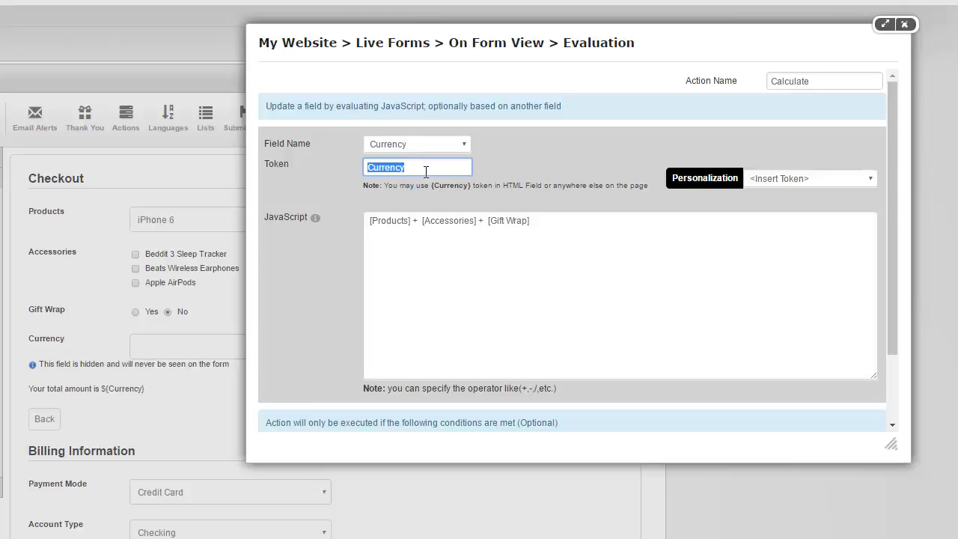
pyautogui.write('Total')
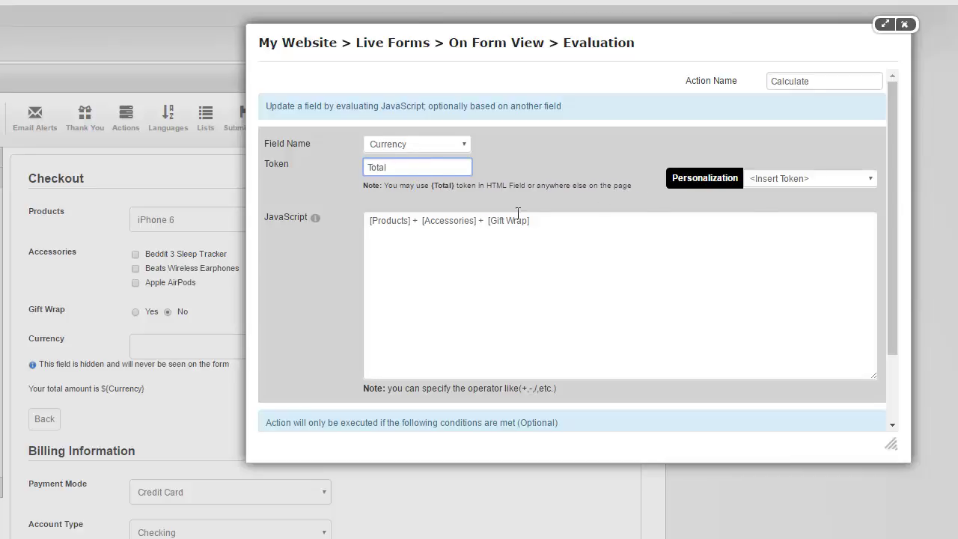
pyautogui.moveTo(433, 185); pyautogui.dragTo(457, 185)
pyautogui.doubleClick(434, 159)
pyautogui.write('Currency')
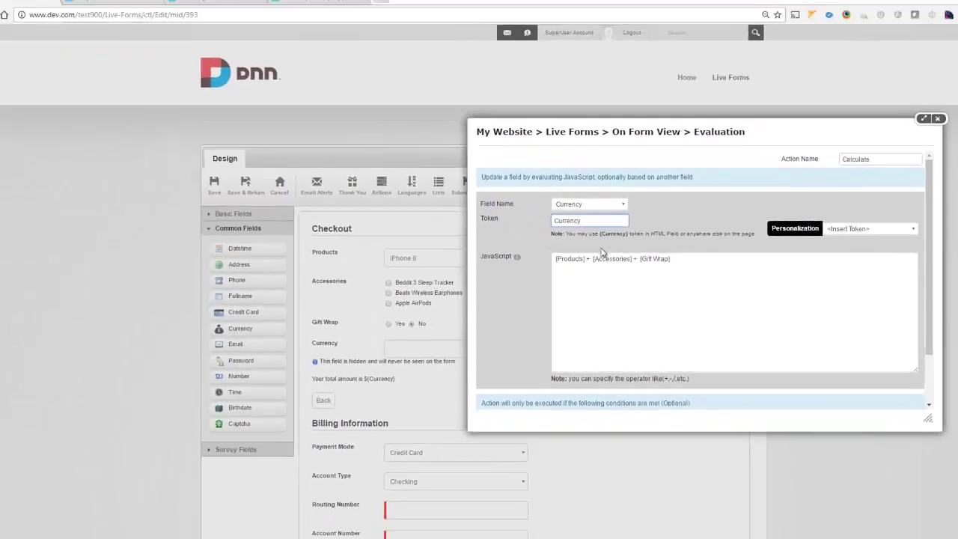
pyautogui.scroll(-2, 329, 299)
# Update the Calculate action, unhide the Currency field, and open the total line in Text Editor
pyautogui.click(508, 401)
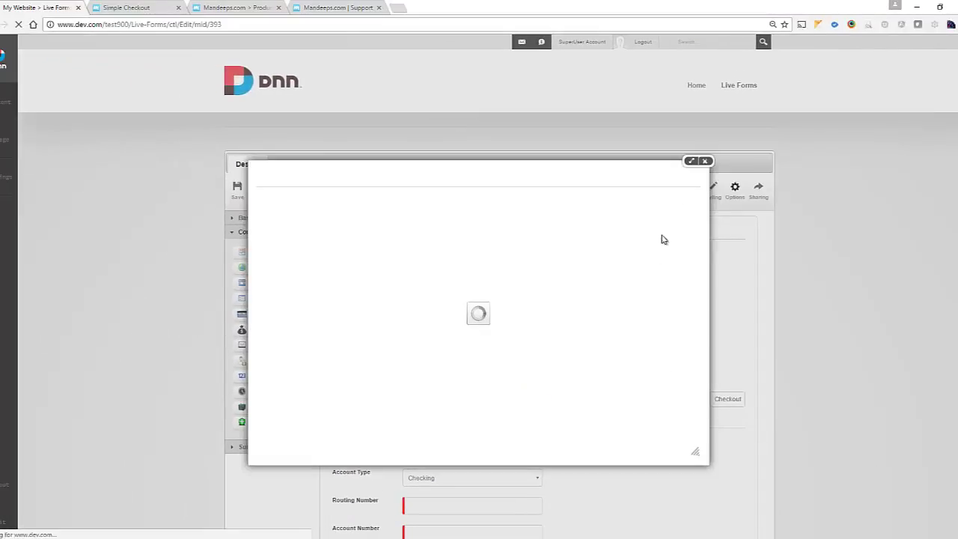
pyautogui.click(714, 174)
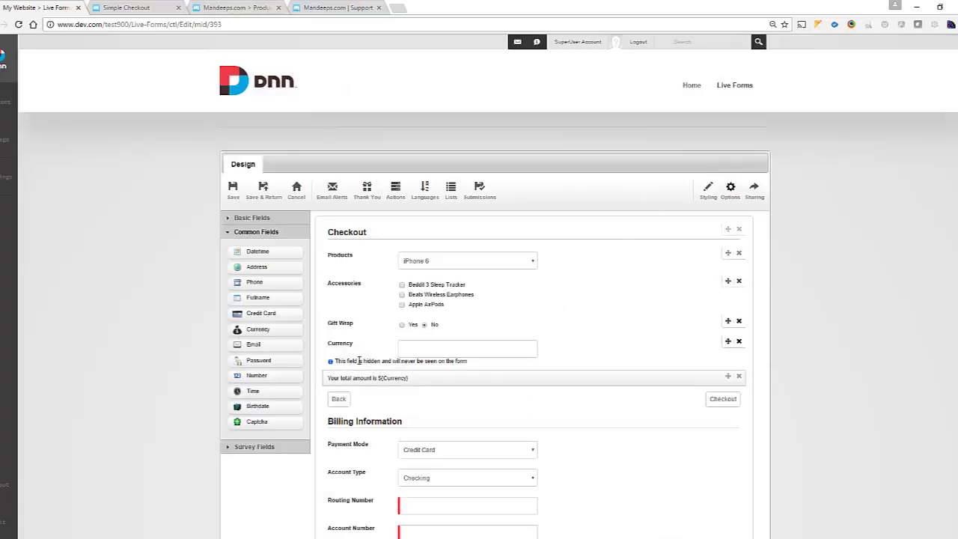
pyautogui.click(588, 363)
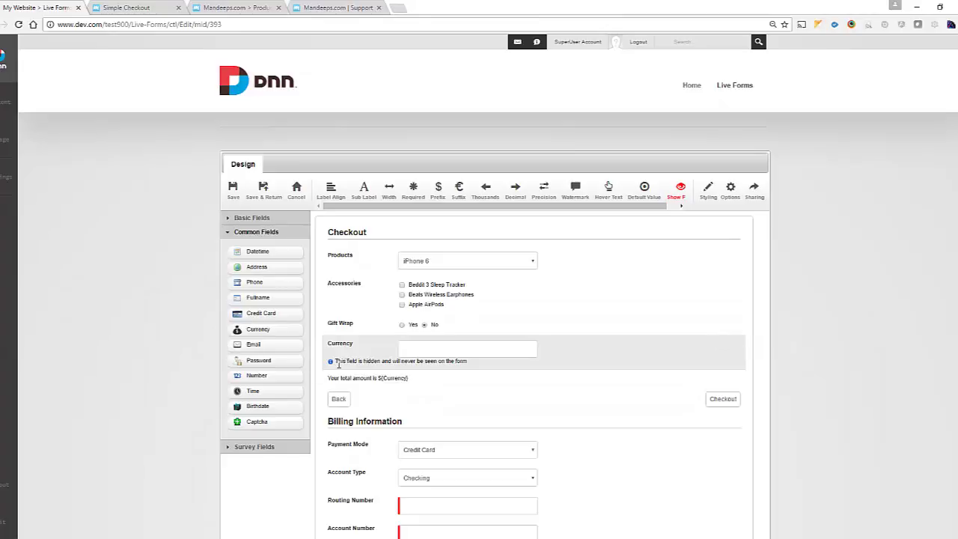
pyautogui.click(680, 190)
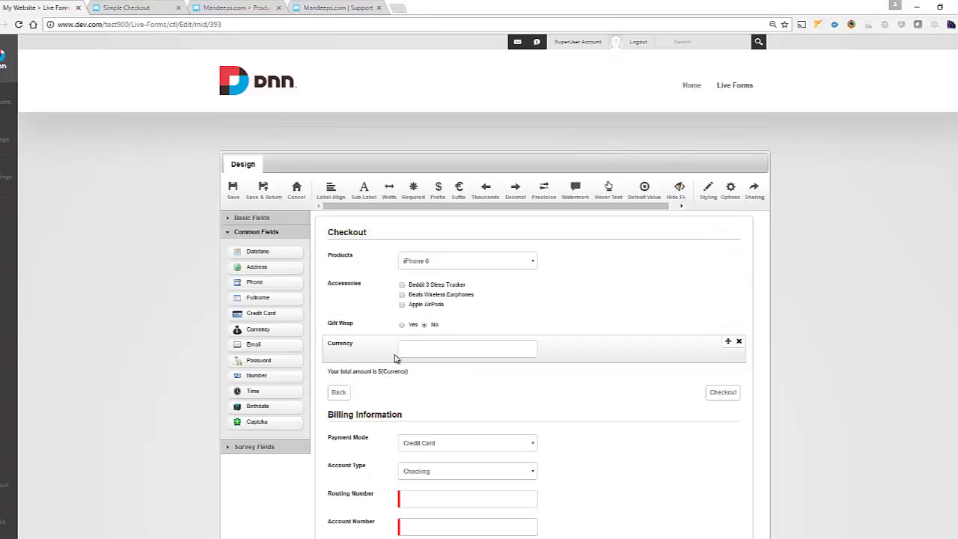
pyautogui.click(428, 377)
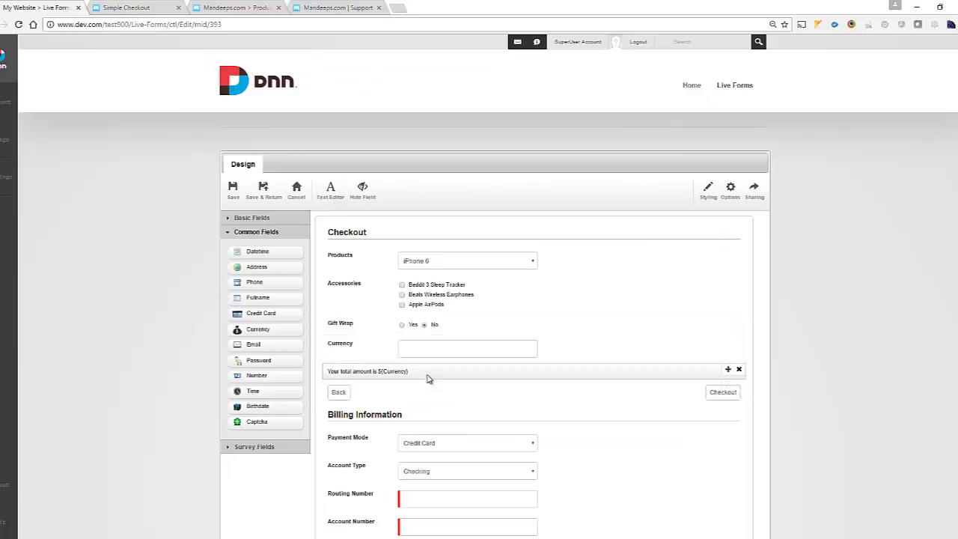
pyautogui.click(335, 199)
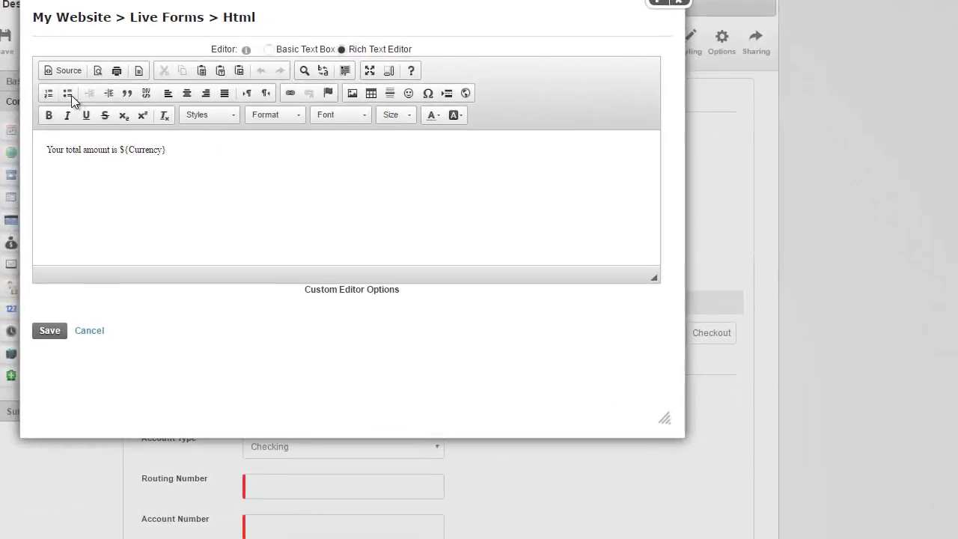
# Format the ${Currency} token bold at 130% size and save the text
pyautogui.click(66, 72)
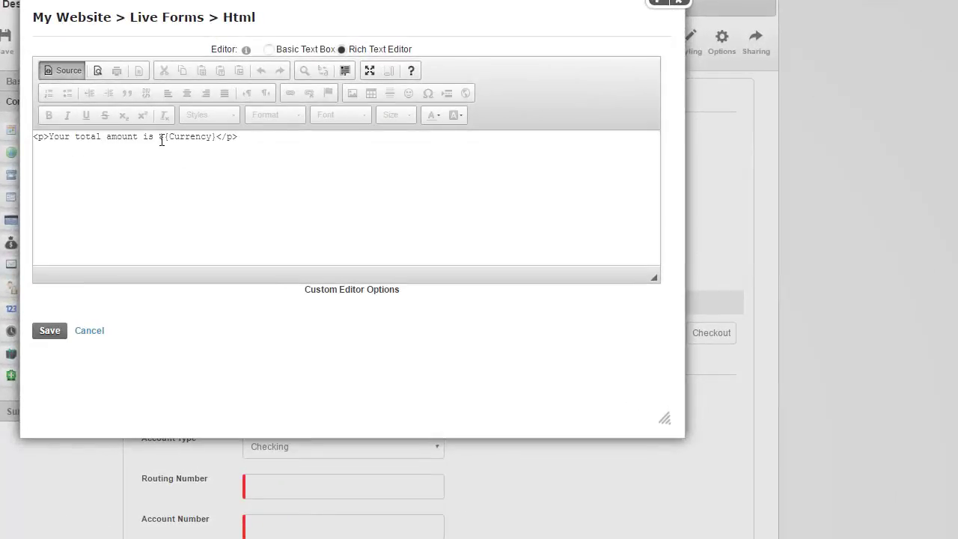
pyautogui.moveTo(166, 137); pyautogui.dragTo(217, 138)
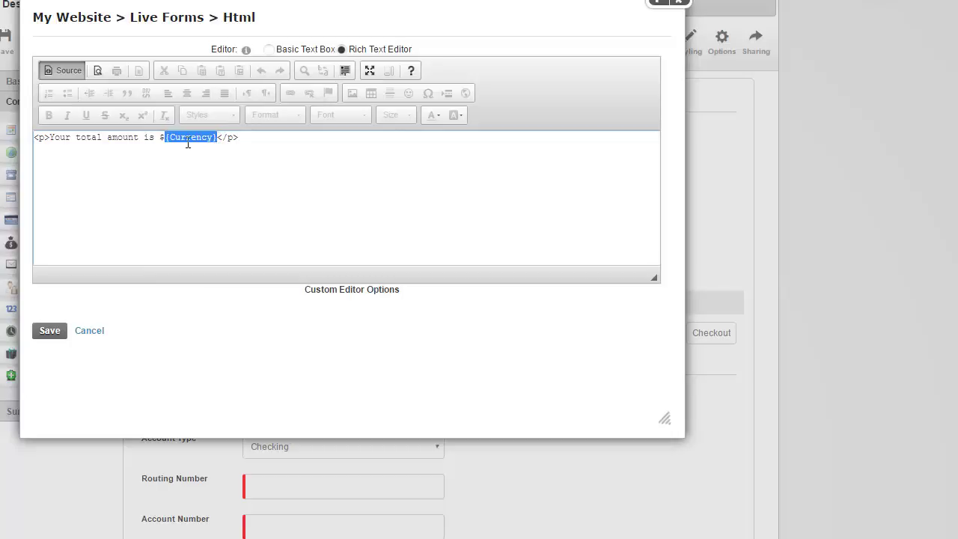
pyautogui.click(76, 74)
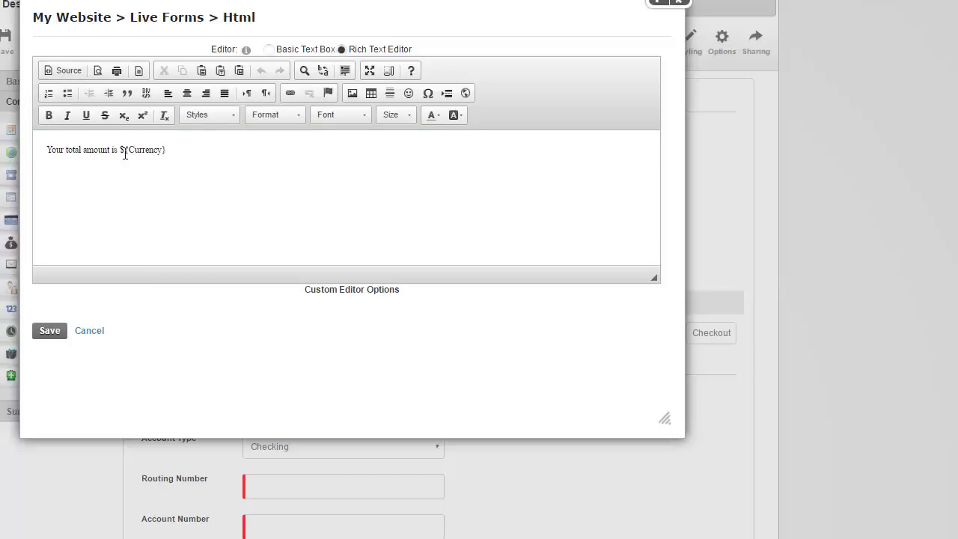
pyautogui.moveTo(125, 153)
pyautogui.mouseDown()
pyautogui.moveTo(168, 151)
pyautogui.moveTo(122, 154)
pyautogui.mouseUp()
pyautogui.click(167, 150)
pyautogui.hotkey('ctrl', 'b')
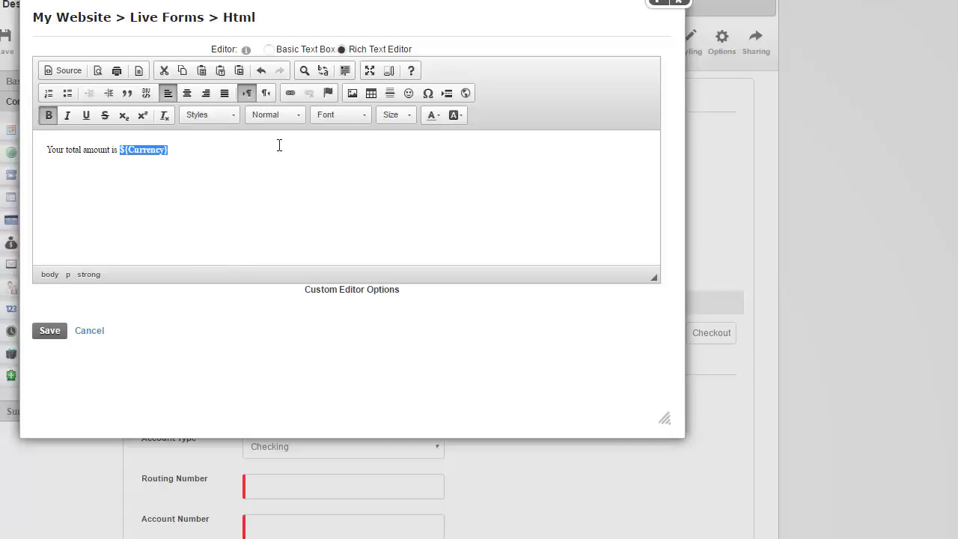
pyautogui.click(396, 116)
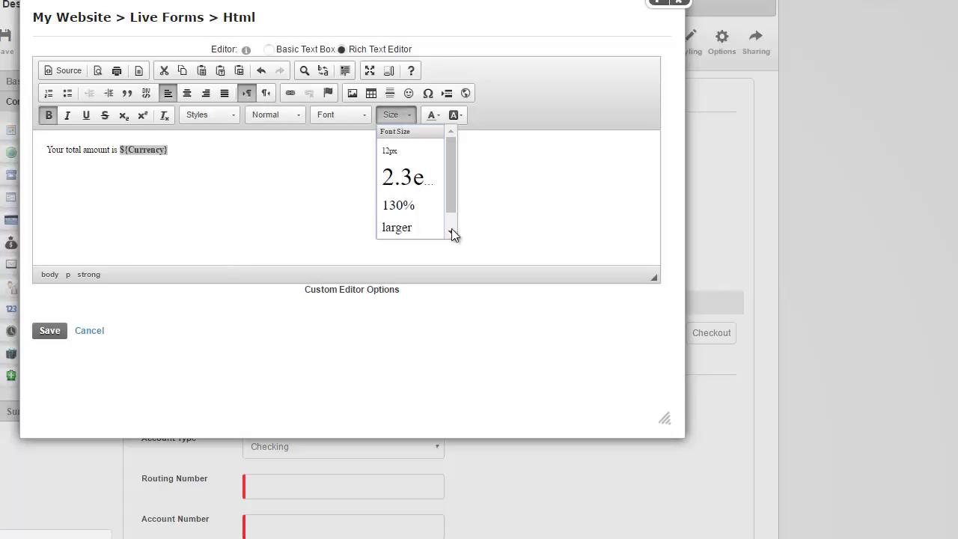
pyautogui.click(420, 208)
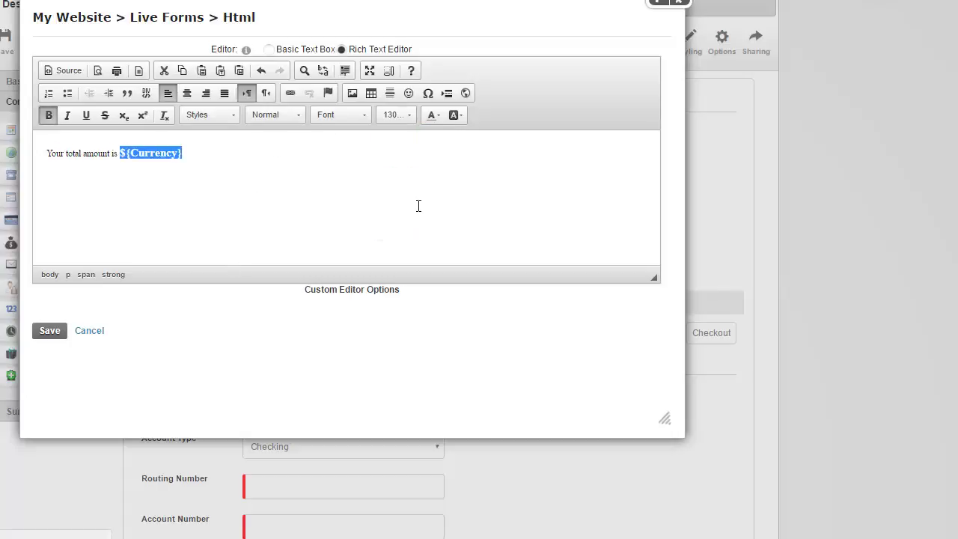
pyautogui.click(287, 217)
pyautogui.click(54, 333)
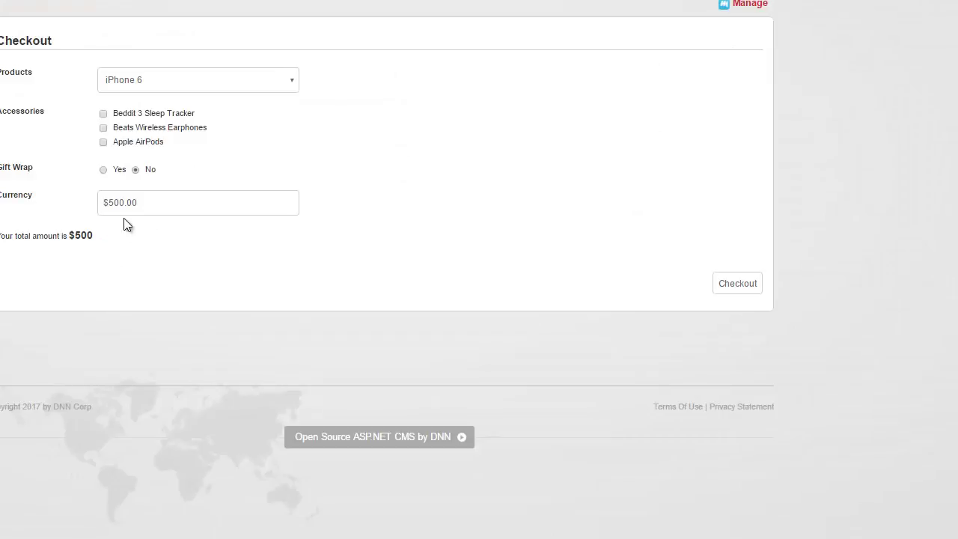
# Check the current computed total, then choose iPhone 6s with gift wrap
pyautogui.click(137, 210)
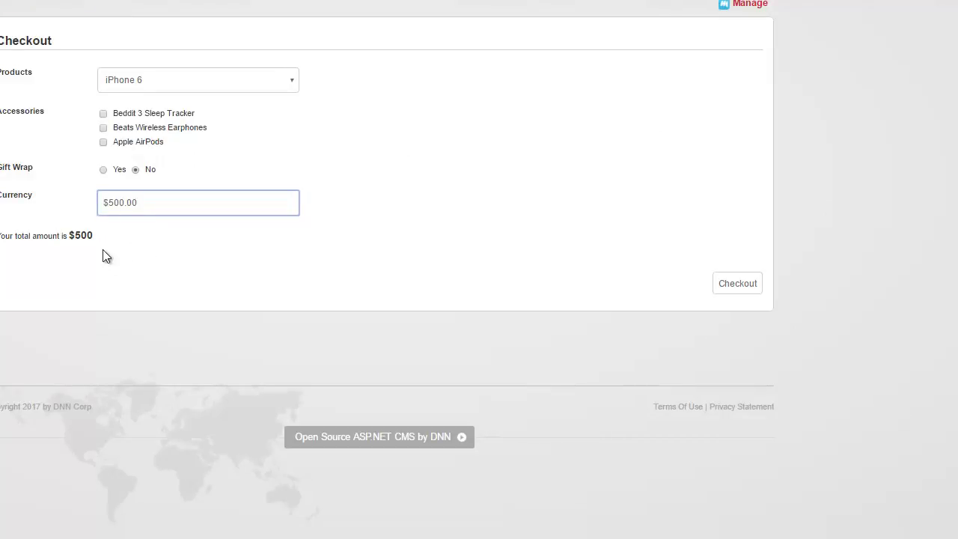
pyautogui.doubleClick(87, 236)
pyautogui.click(217, 255)
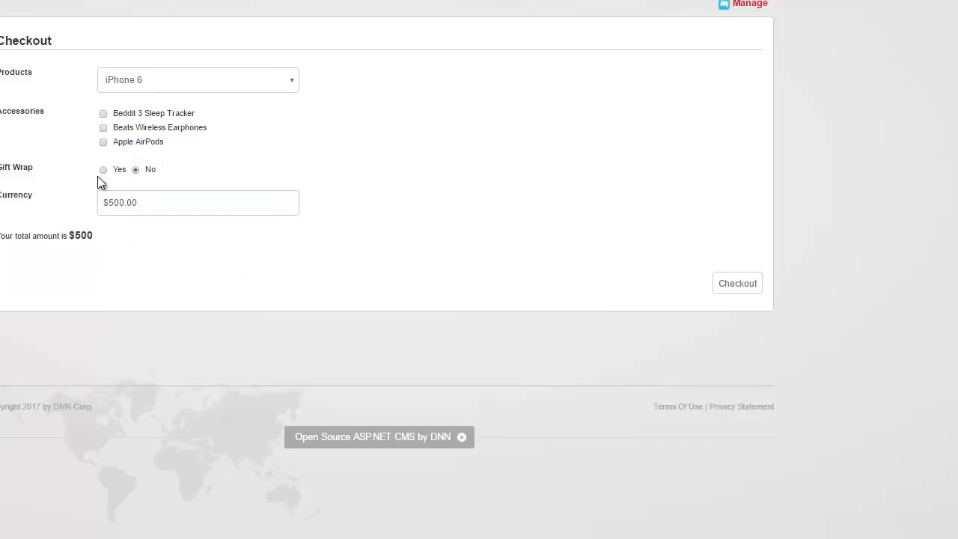
pyautogui.click(113, 88)
pyautogui.click(122, 122)
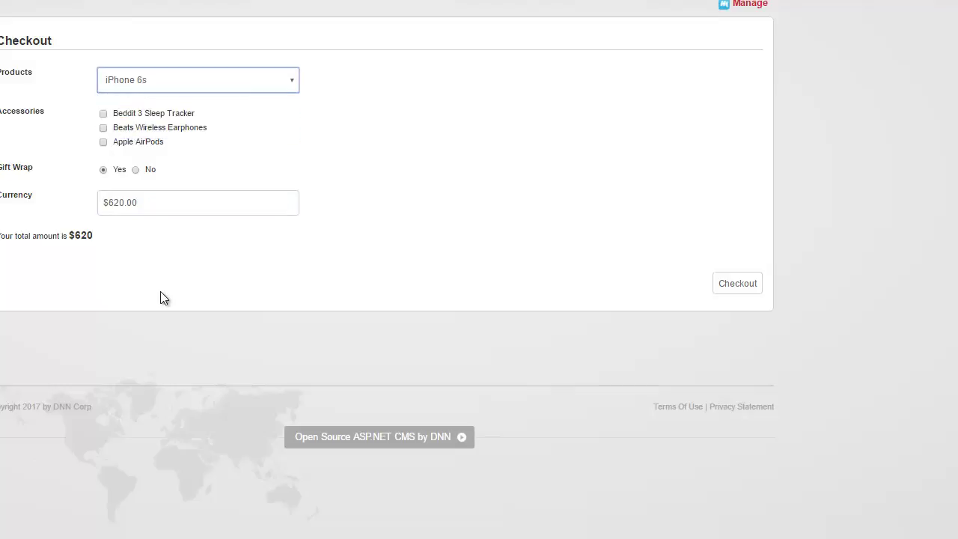
pyautogui.click(161, 292)
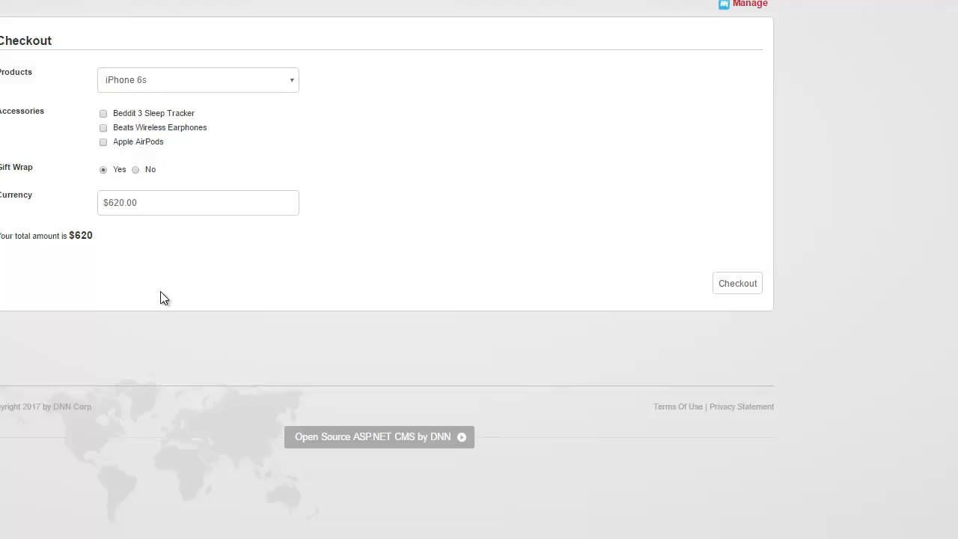
# Verify the Currency value reads $620.00 and the total shows 620
pyautogui.click(167, 208)
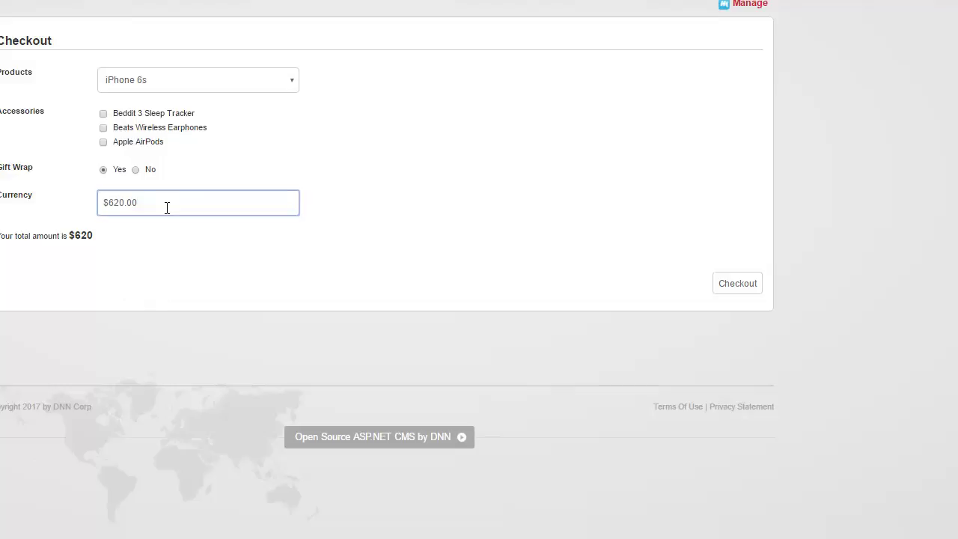
pyautogui.tripleClick(167, 208)
pyautogui.click(167, 207)
pyautogui.moveTo(149, 208); pyautogui.dragTo(94, 215)
pyautogui.doubleClick(83, 235)
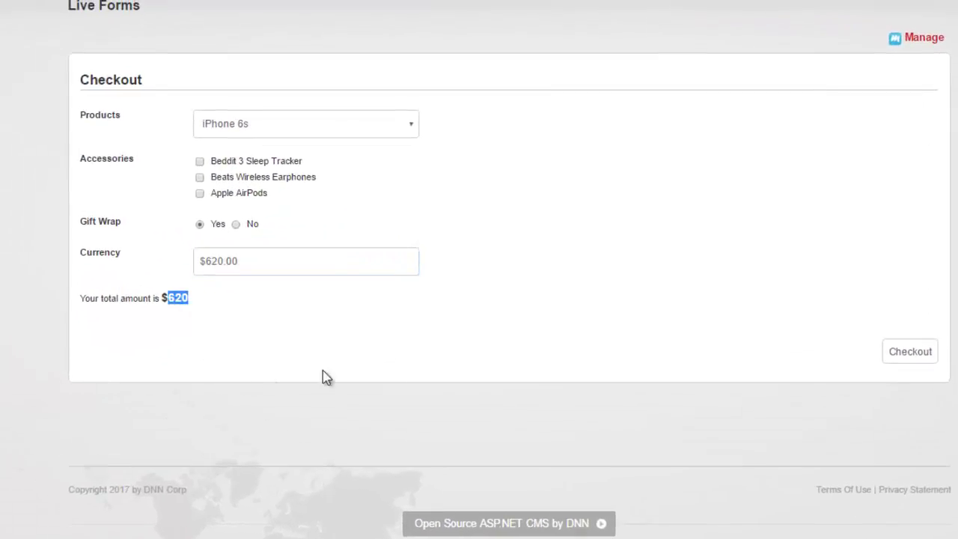
# Wrap the Calculate action's JavaScript in parseFloat([Products] + [Accessories] + [Gift Wrap]).toFixed(2)
pyautogui.click(929, 42)
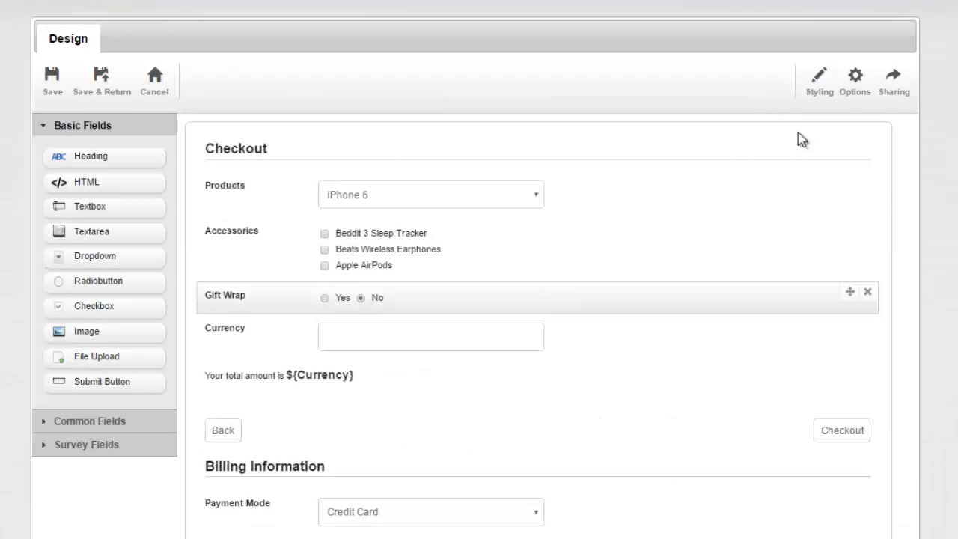
pyautogui.click(855, 78)
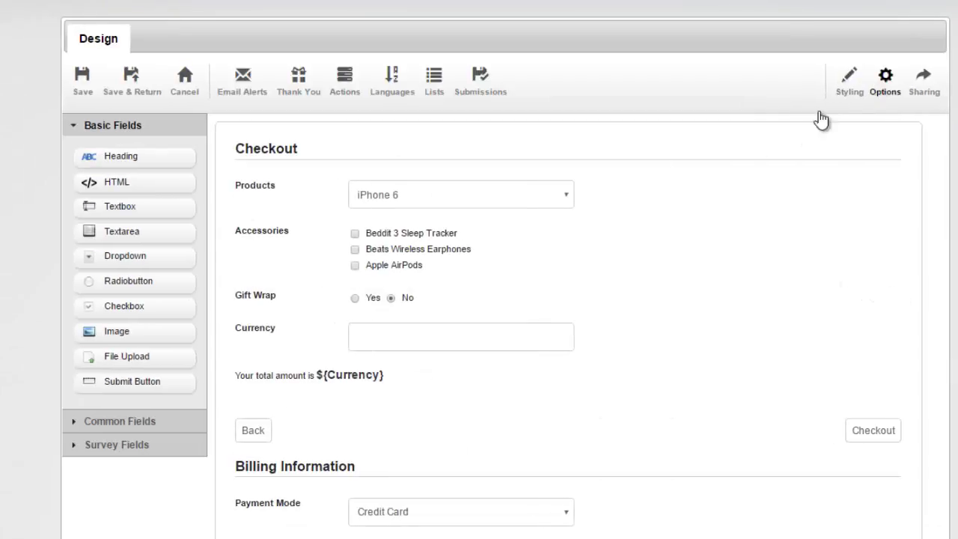
pyautogui.click(347, 90)
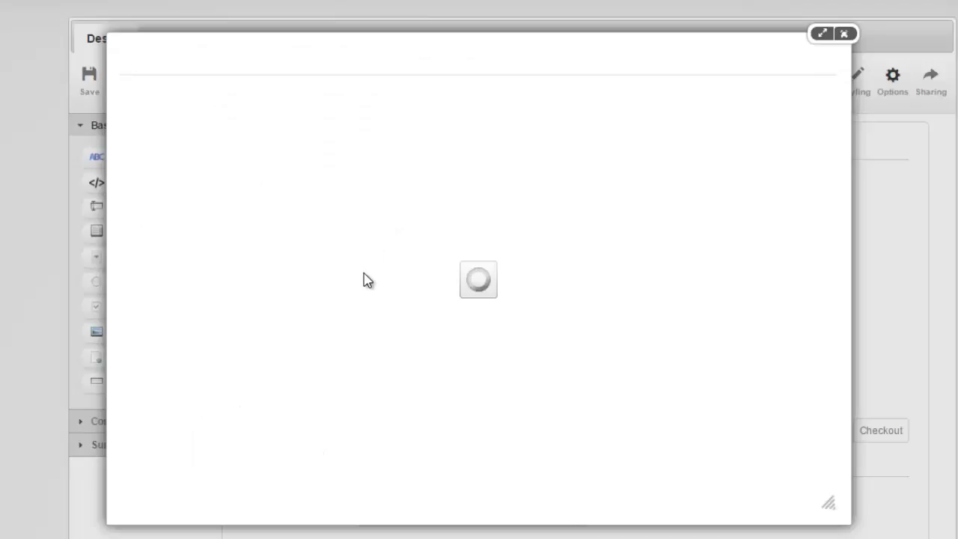
pyautogui.scroll(-1, 562, 319)
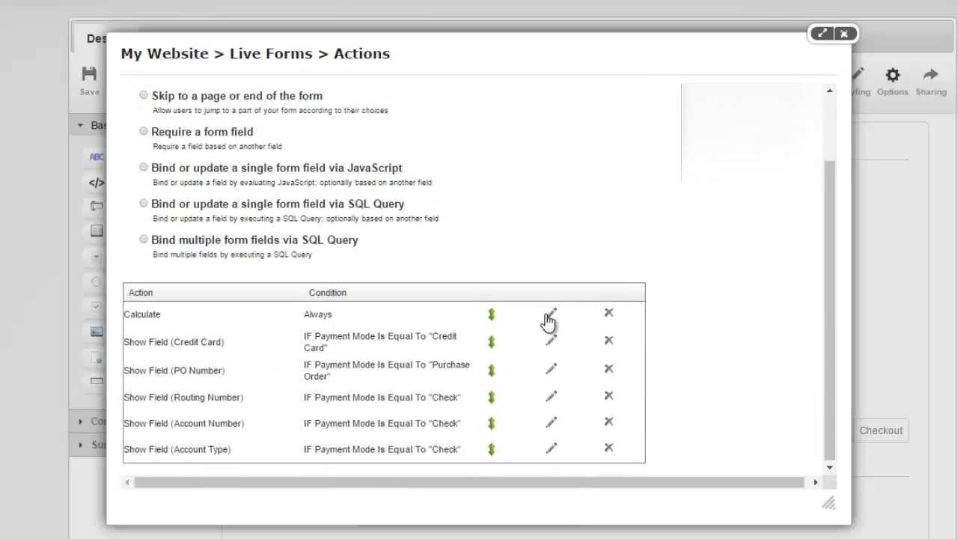
pyautogui.click(549, 315)
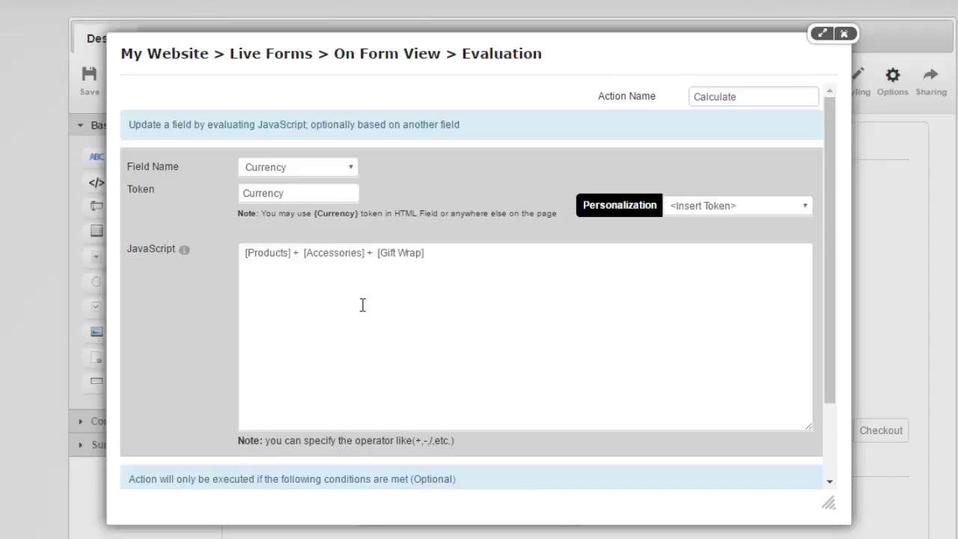
pyautogui.click(495, 301)
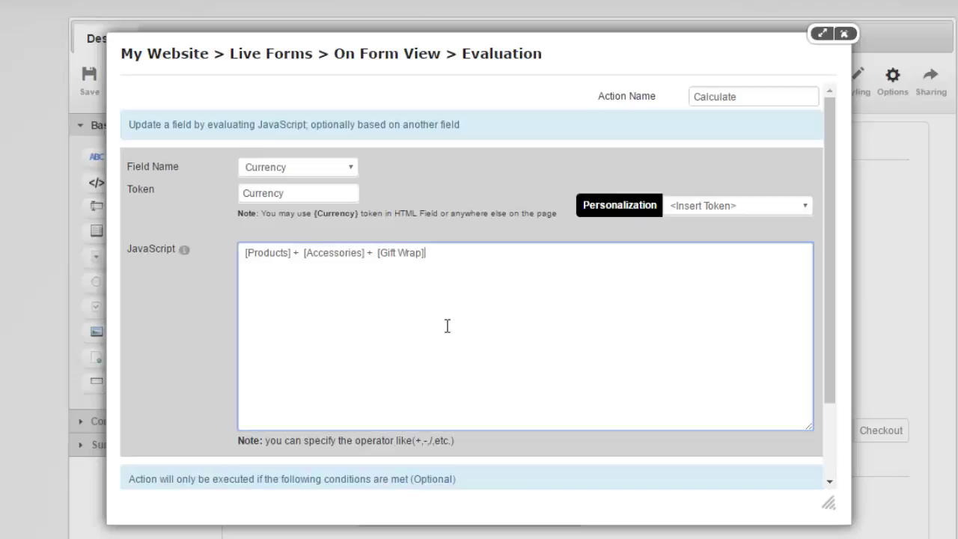
pyautogui.write('parseFloat(')
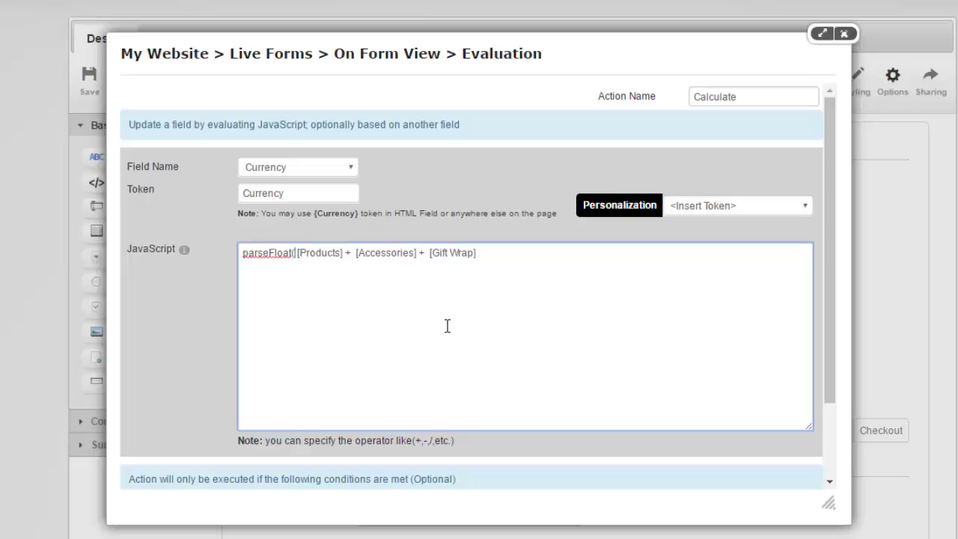
pyautogui.press('Delete')
pyautogui.press('End')
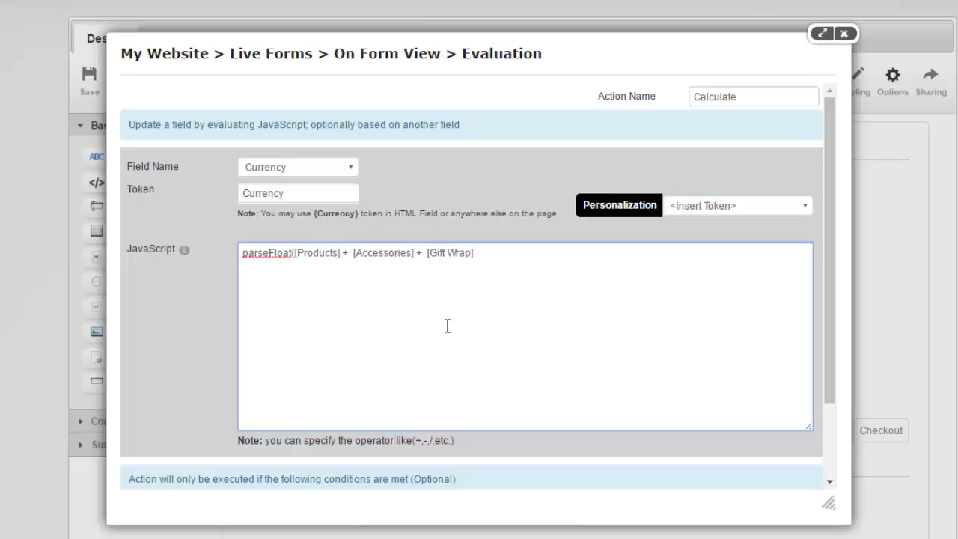
pyautogui.write(').toFixed(2')
# Set the Calculate action's Field Name to Please Select and update the action
pyautogui.scroll(-2, 306, 374)
pyautogui.scroll(2, 246, 366)
pyautogui.click(303, 165)
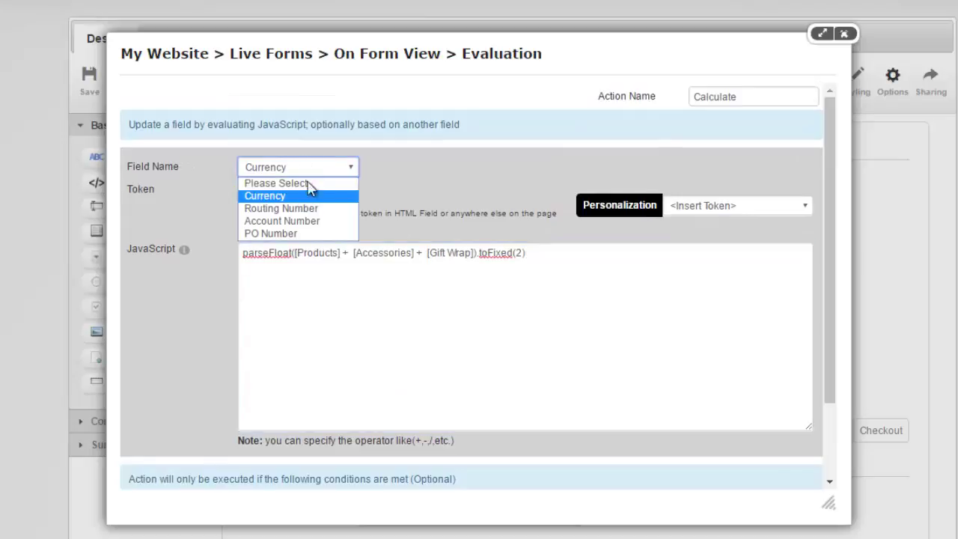
pyautogui.click(304, 185)
pyautogui.moveTo(127, 191); pyautogui.dragTo(229, 197)
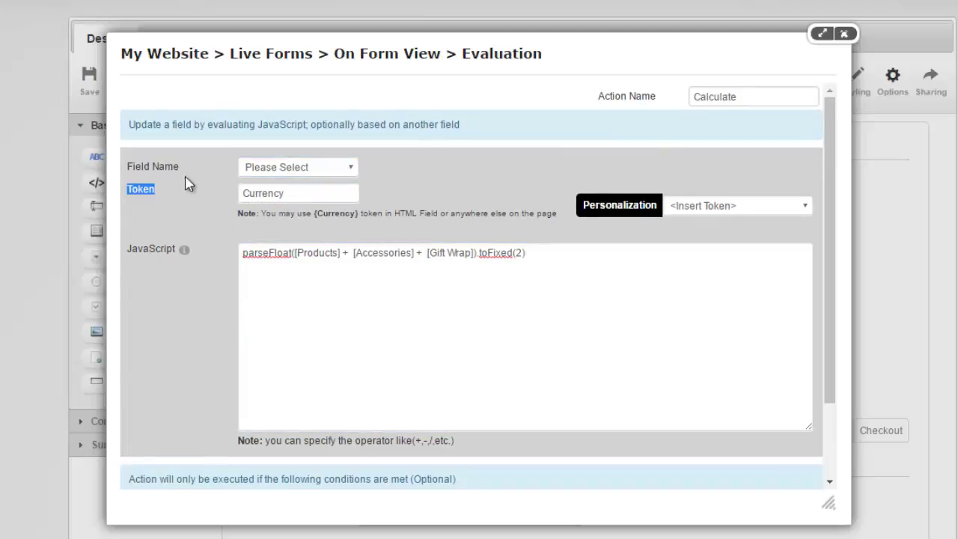
pyautogui.scroll(-3, 167, 380)
pyautogui.click(168, 479)
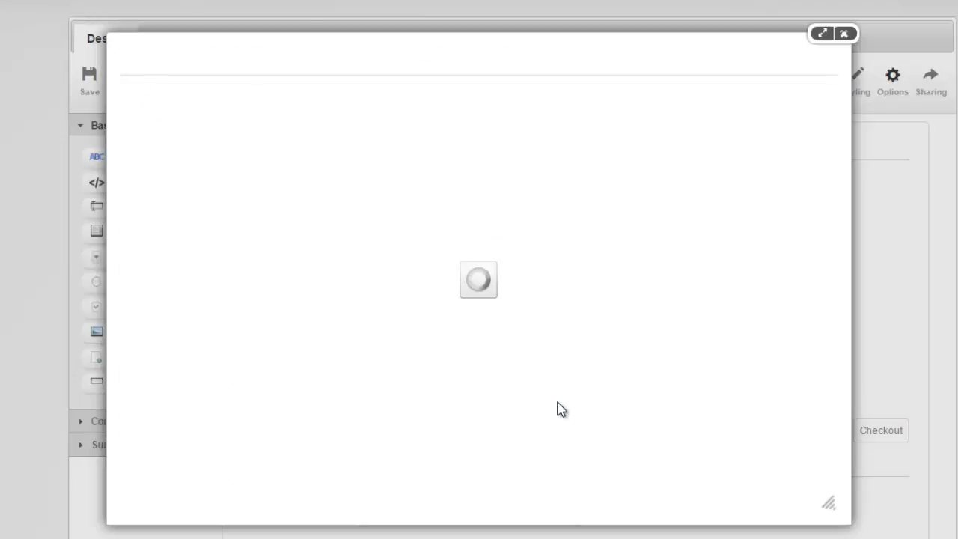
# Hide the Currency field and save the form, returning to the page
pyautogui.click(845, 34)
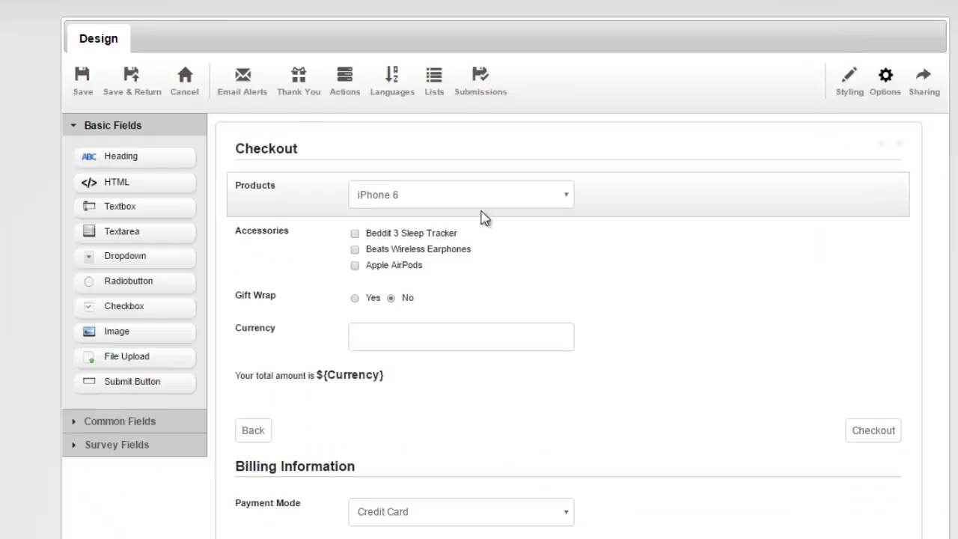
pyautogui.click(321, 336)
pyautogui.click(799, 81)
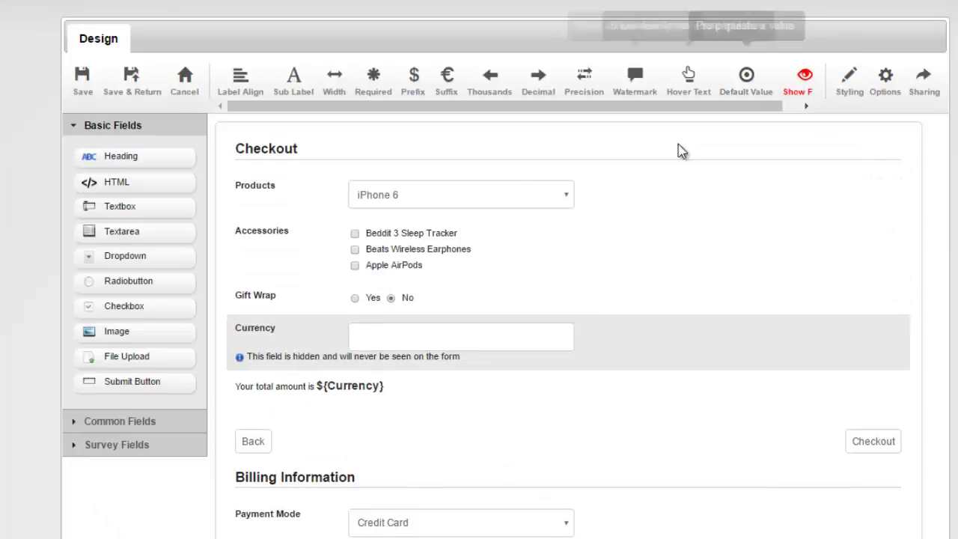
pyautogui.click(132, 89)
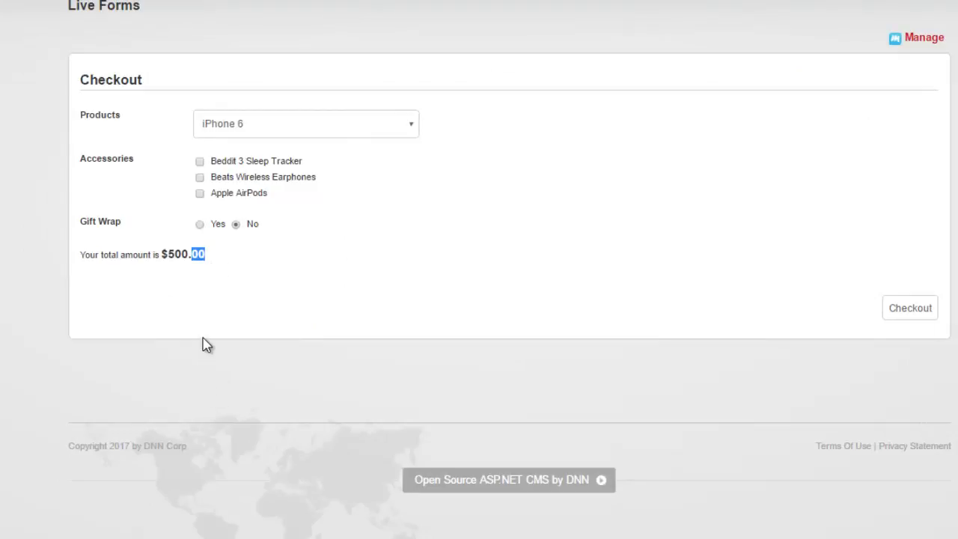
# Test the form with Beats Wireless Earphones, gift wrap and iPhone 6s for a $700.00 total
pyautogui.click(213, 290)
pyautogui.click(200, 177)
pyautogui.click(200, 225)
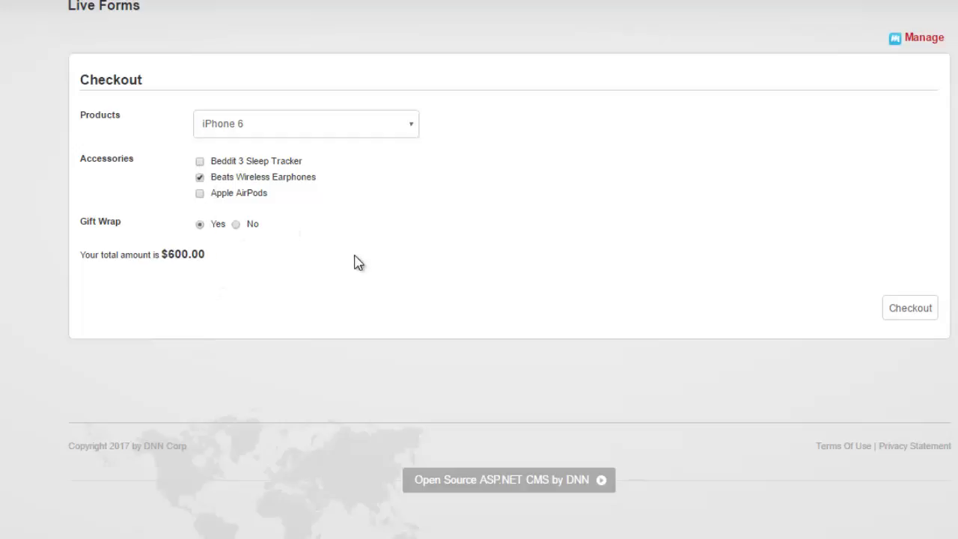
pyautogui.click(331, 123)
pyautogui.click(315, 170)
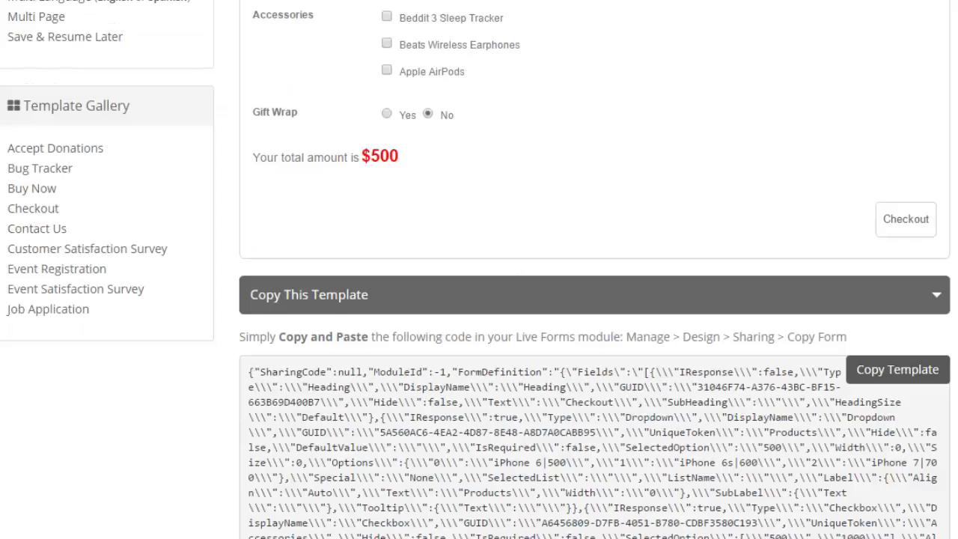
# Scroll through the Checkout template's demo form with its $500 total and template code
pyautogui.scroll(4, 299, 285)
pyautogui.scroll(-1, 187, 434)
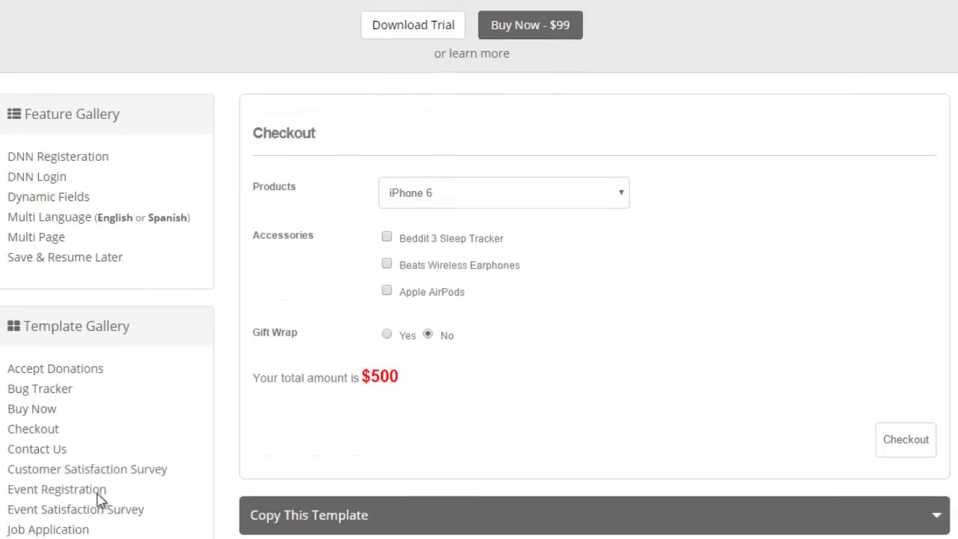